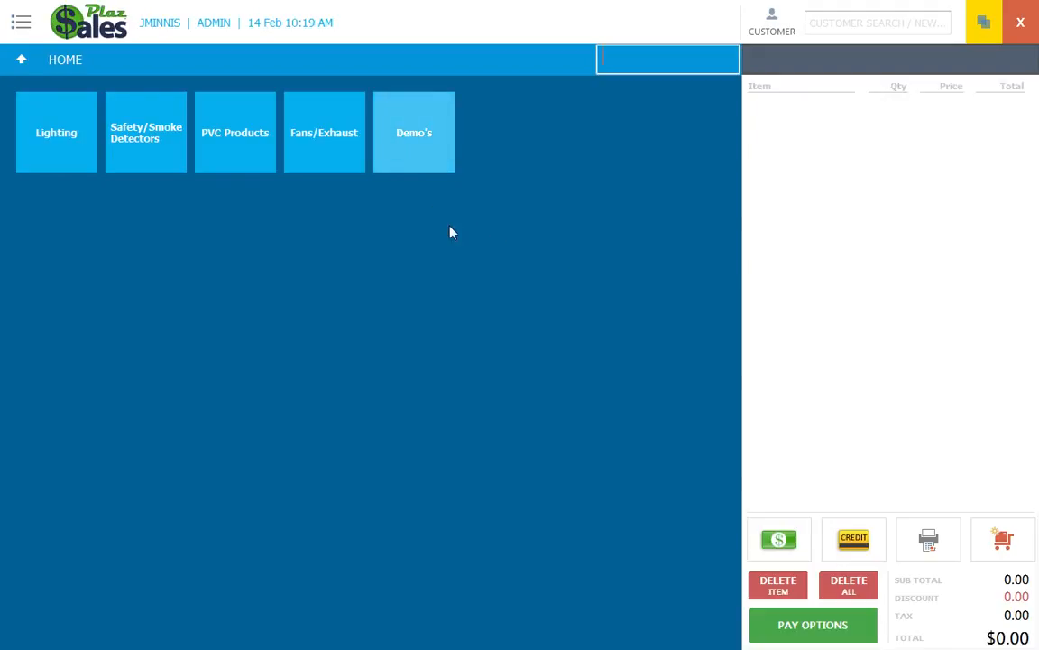
Step: Add the DRD07-ED0 DLC item from the Electrician category under Demo's to the sale
click(424, 160)
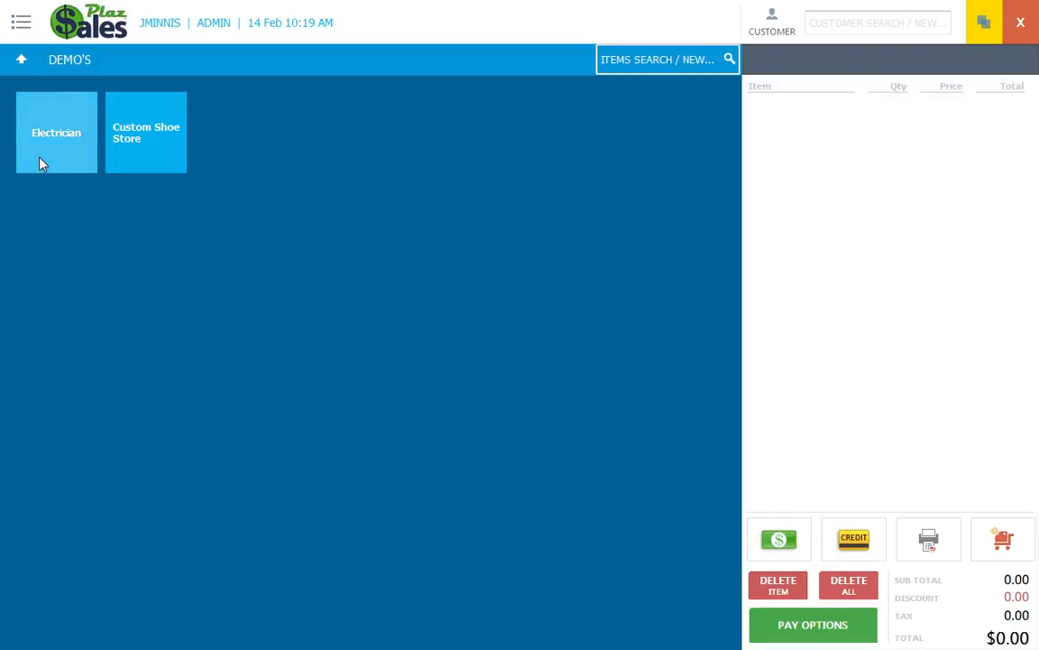
click(54, 136)
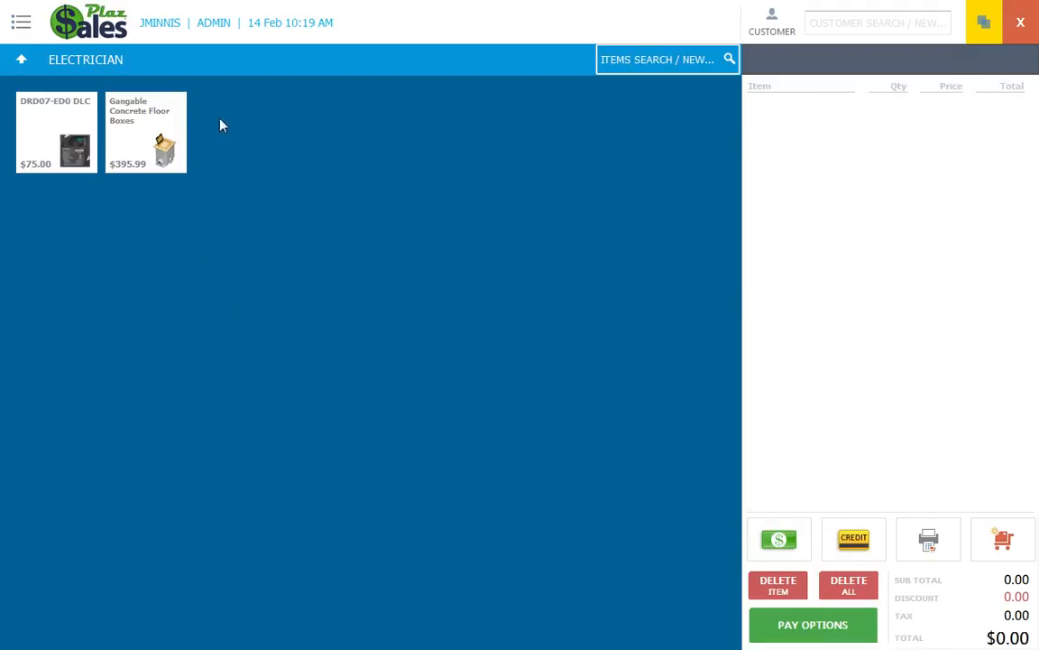
click(56, 143)
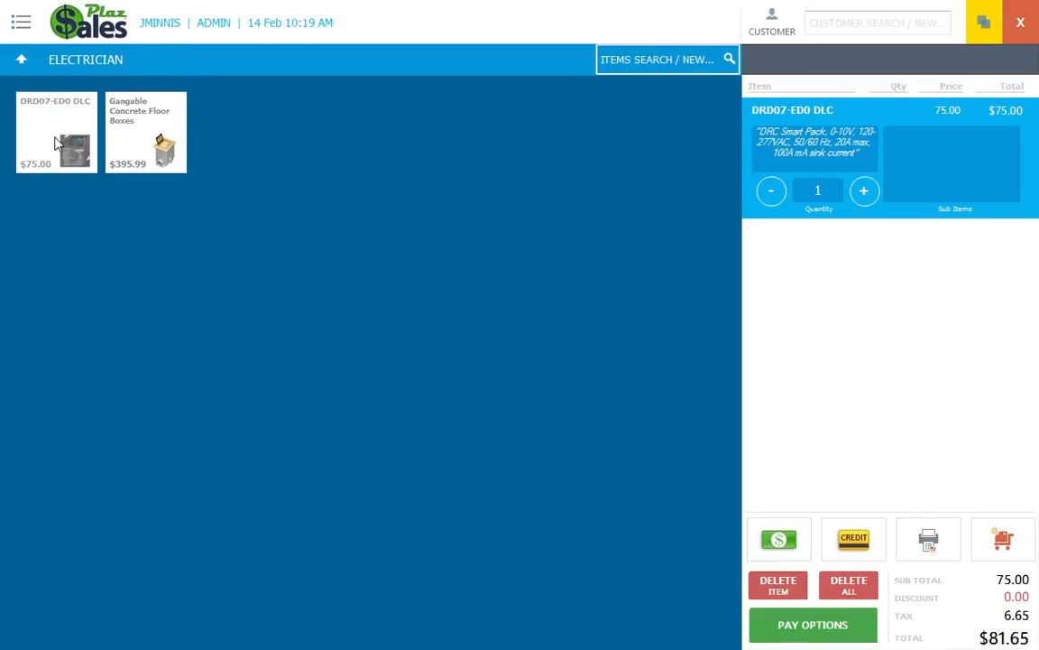
Step: Raise the DRD07-ED0 DLC quantity, reduce it back to 1, and open its unit price for editing
click(864, 195)
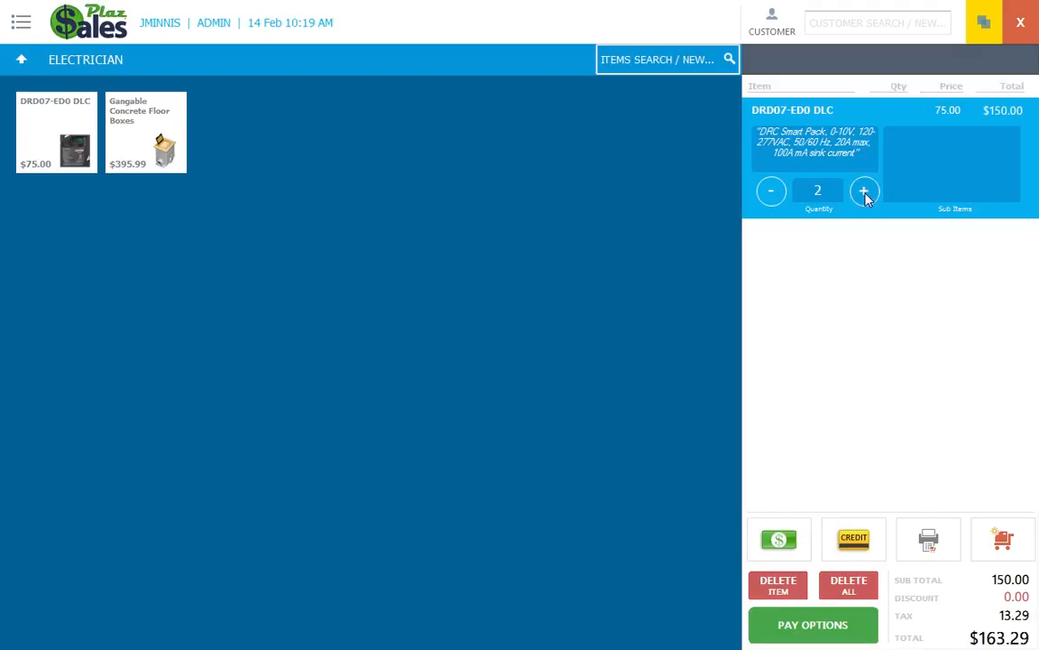
click(864, 195)
click(780, 202)
click(781, 202)
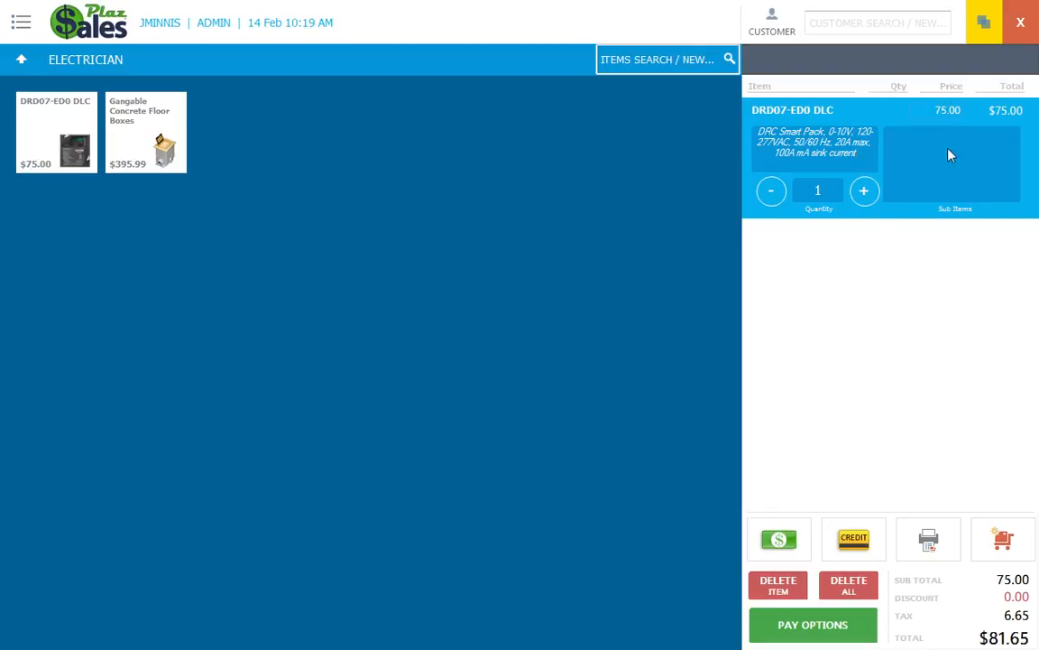
click(946, 111)
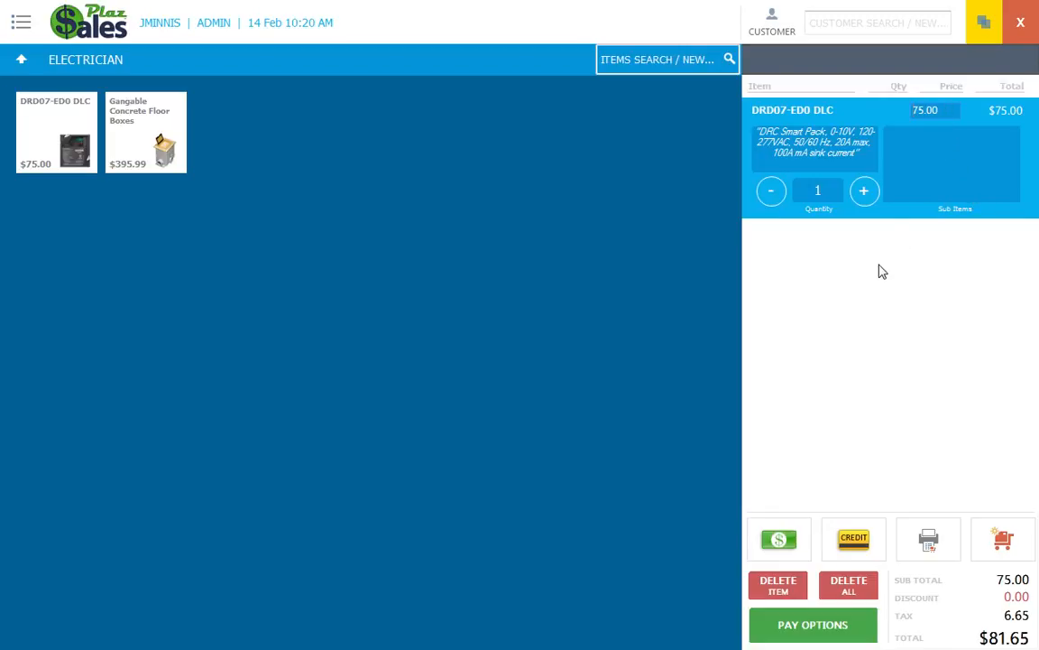
Step: Search the customers for "test" and assign the matching test customer to the sale
click(844, 22)
text(test)
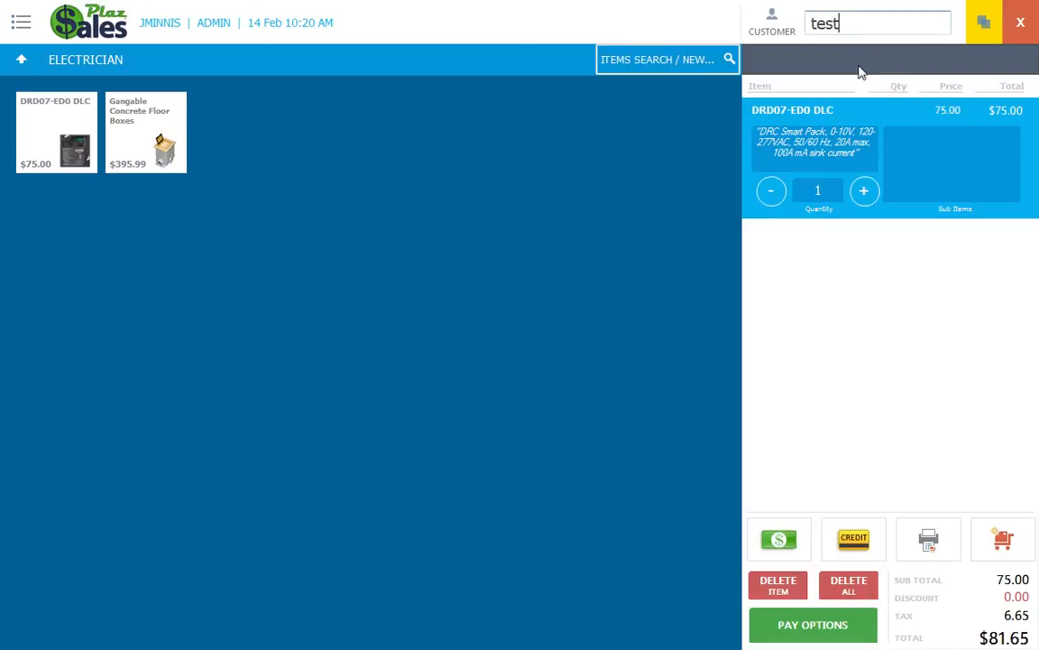
click(850, 149)
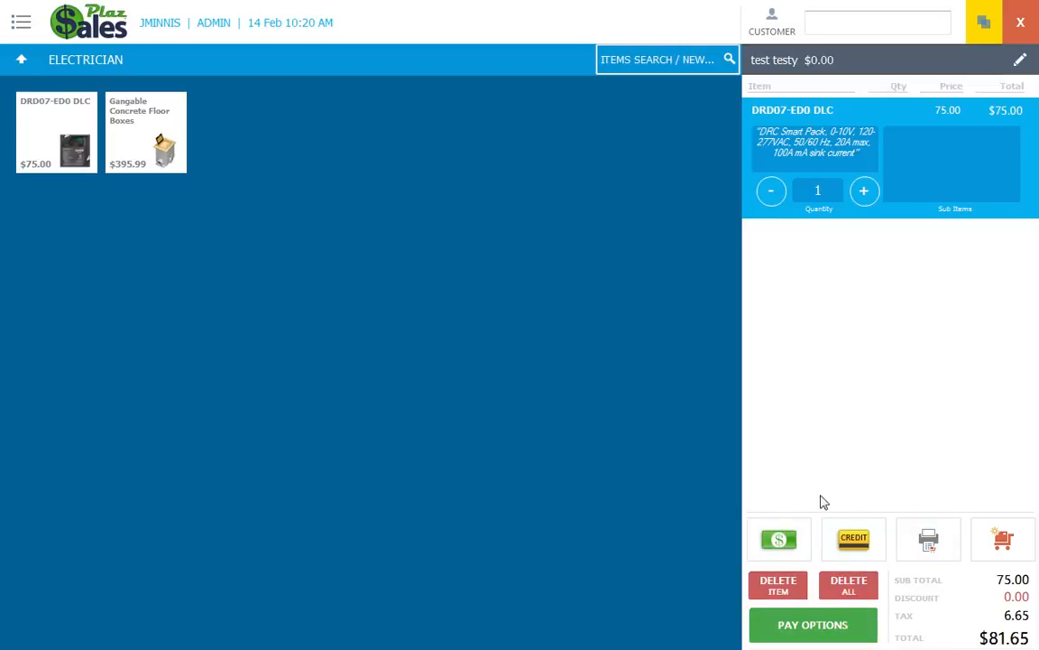
Step: Take a cash payment for the sale using the suggested $82 amount
click(780, 539)
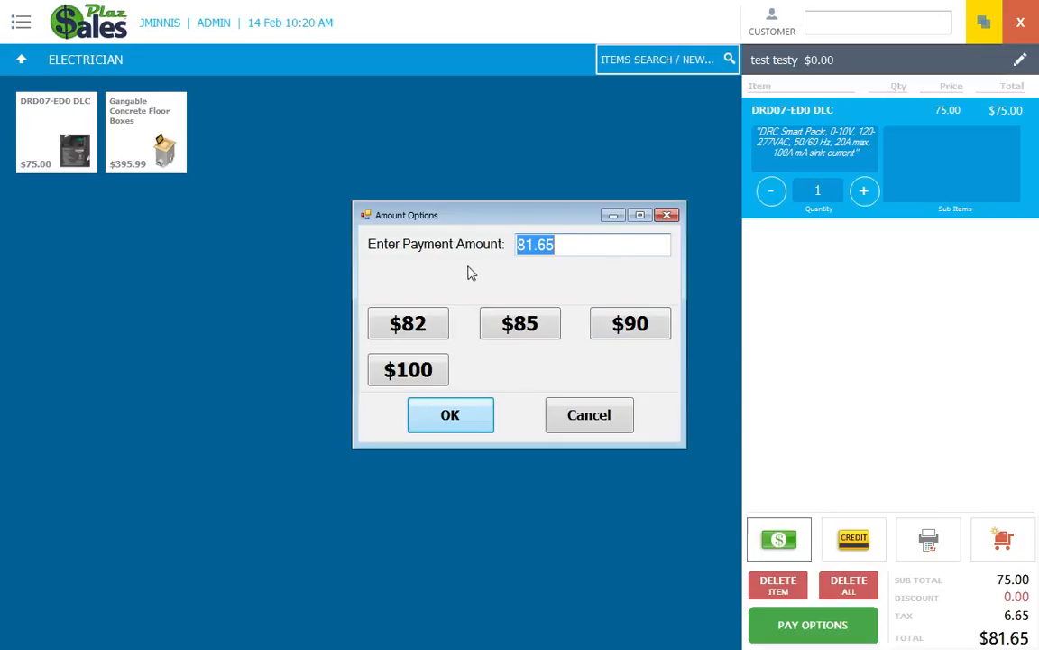
click(599, 247)
drag(600, 248, 402, 249)
drag(564, 247, 487, 251)
double_click(538, 243)
click(412, 334)
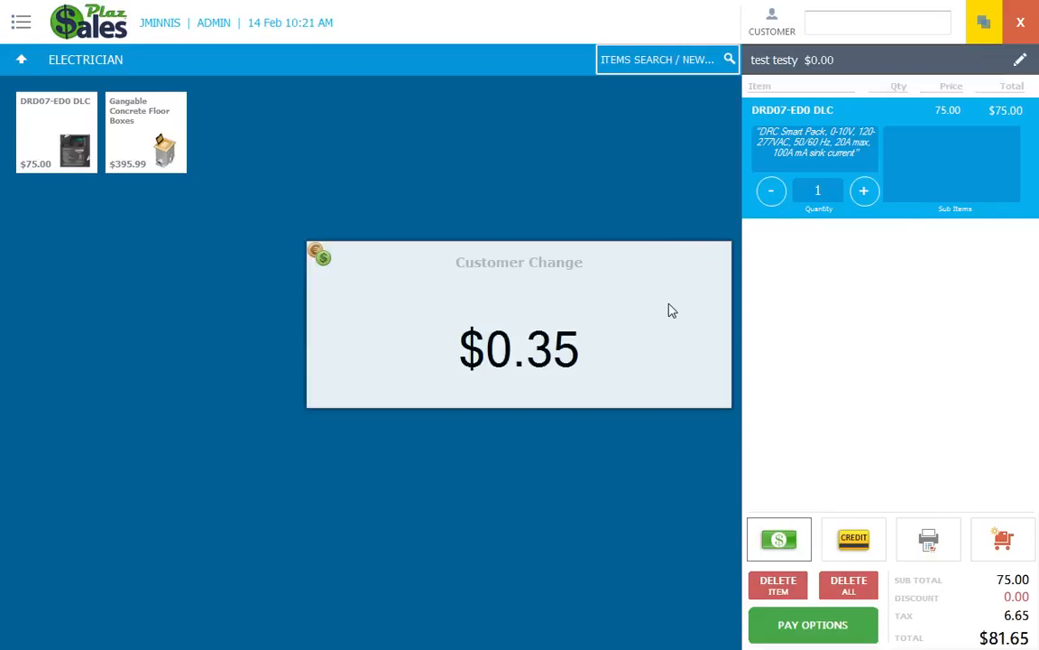
Step: Finish the paid sale without printing or emailing a receipt, and leave the fast sale screen
click(671, 393)
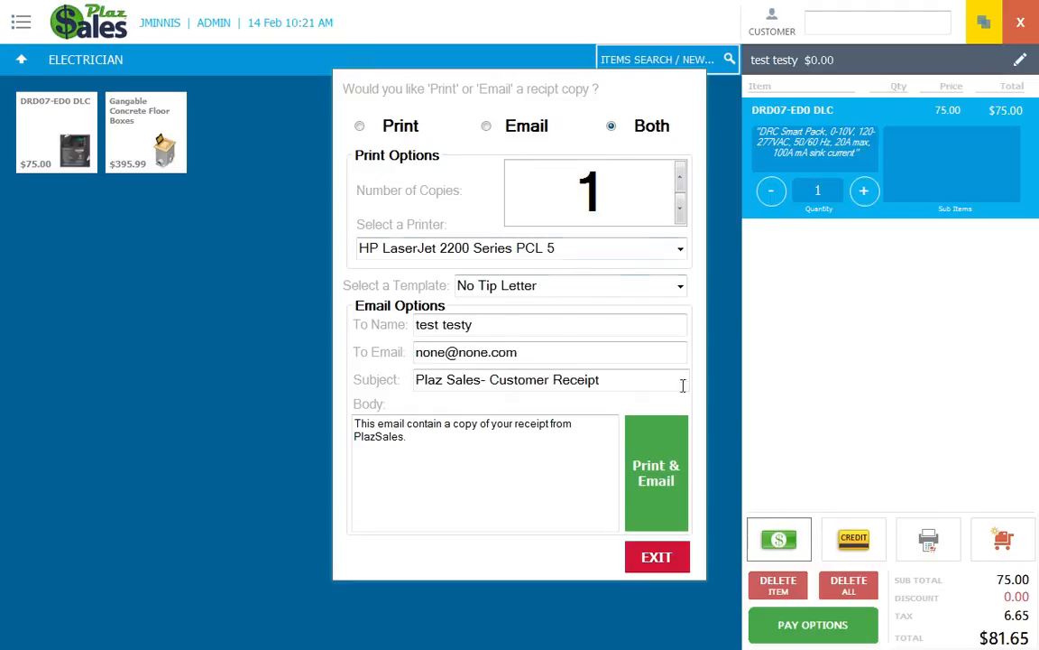
click(658, 558)
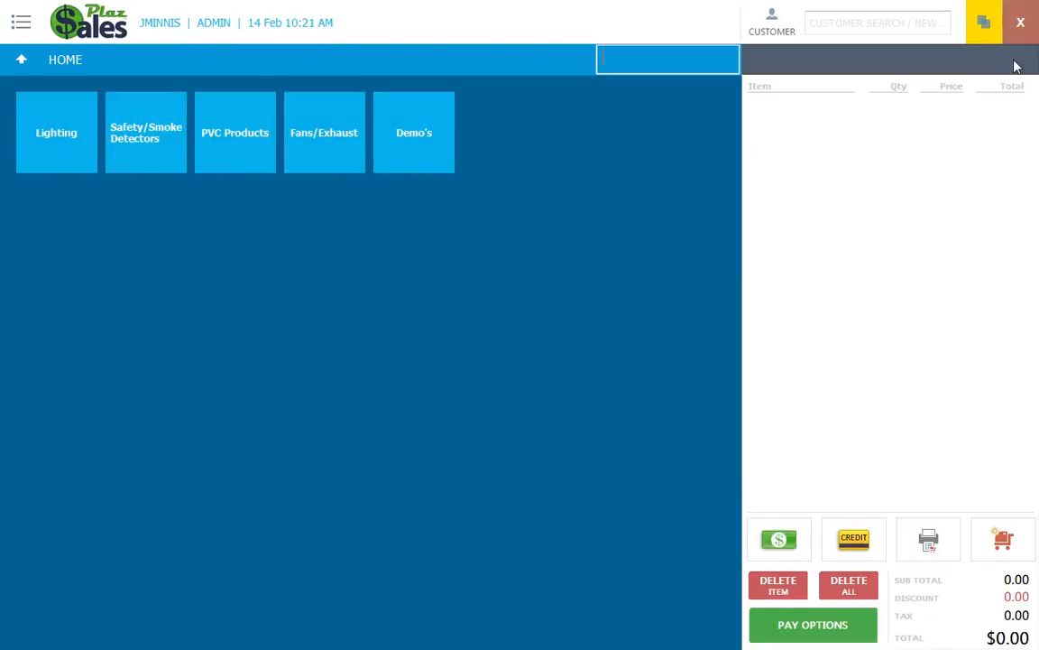
click(1020, 25)
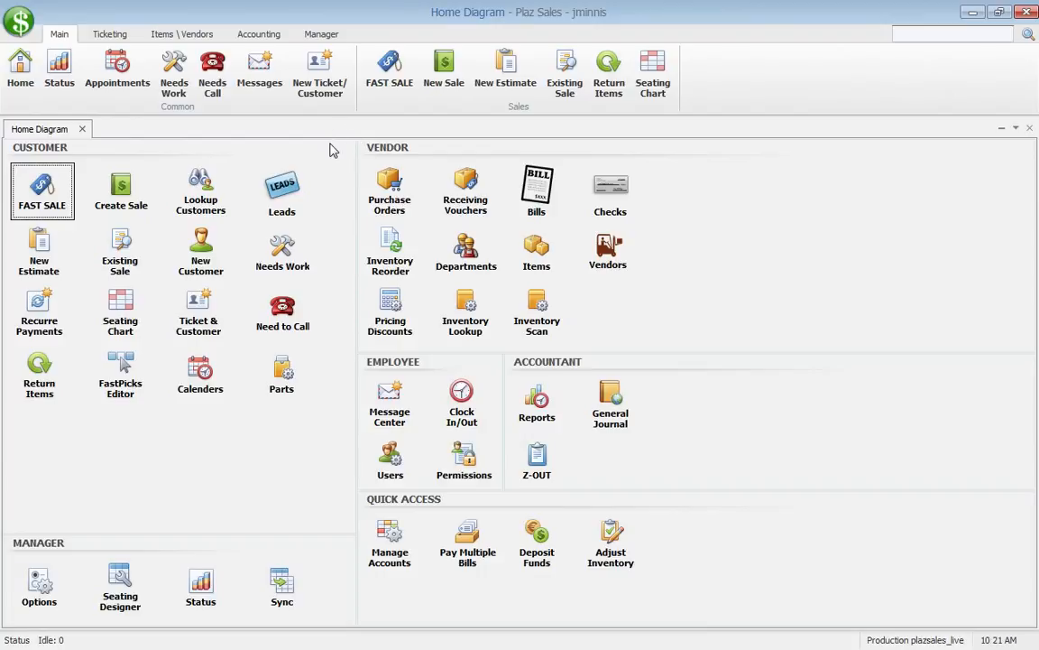
Step: Create a regular sale and add the Test Assembly item by searching the items for "test"
click(120, 185)
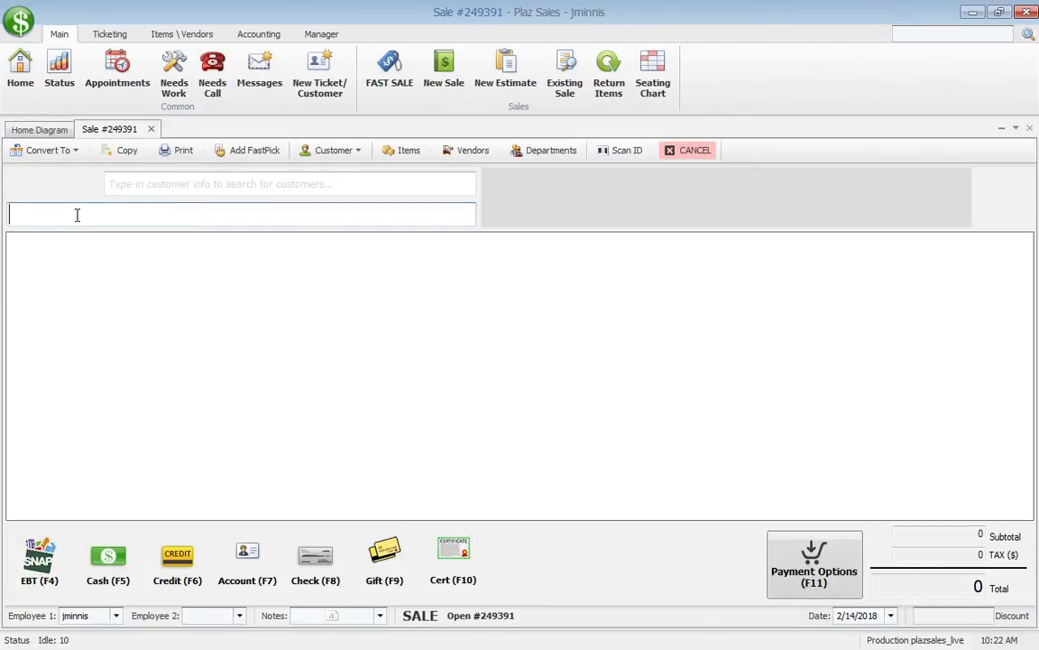
text(test)
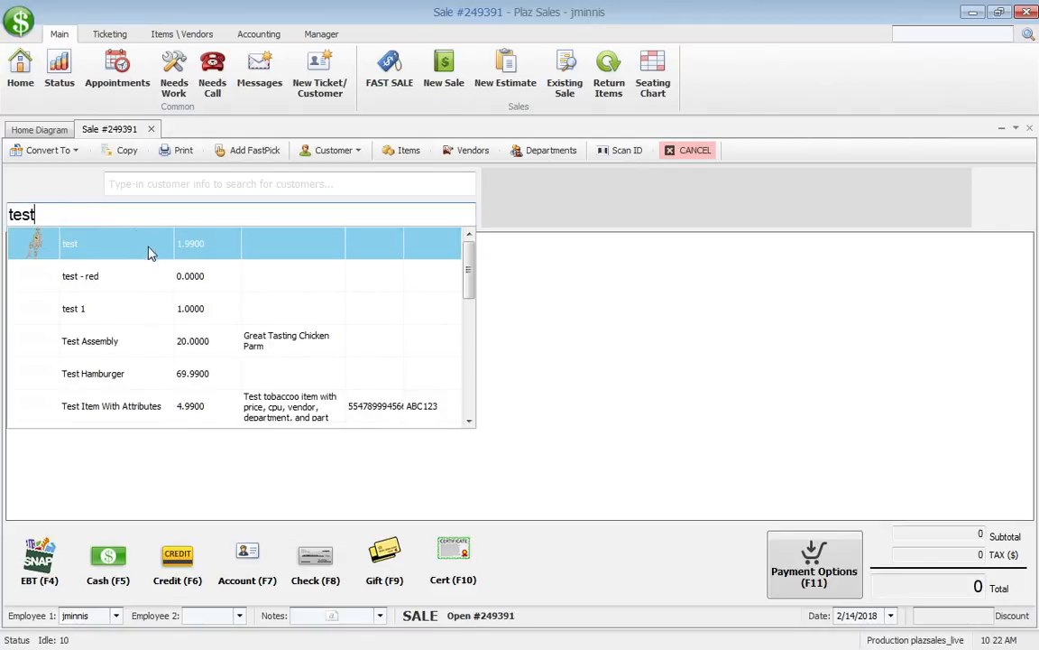
click(126, 347)
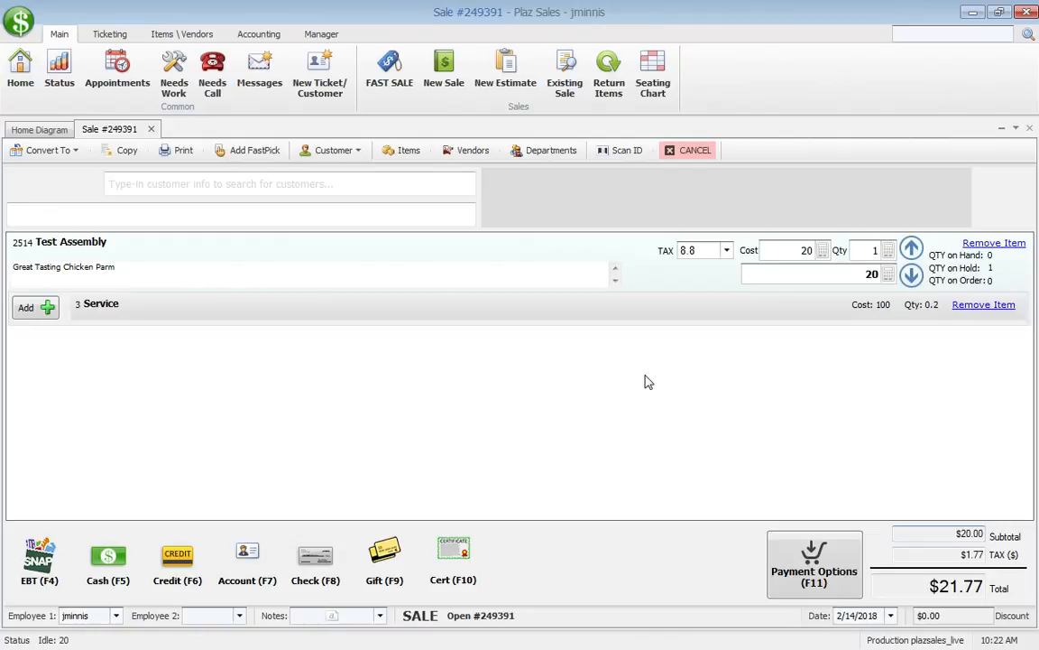
Step: Search the customers for "test" and attach the matching test customer to the Test Assembly sale
click(160, 188)
text(test)
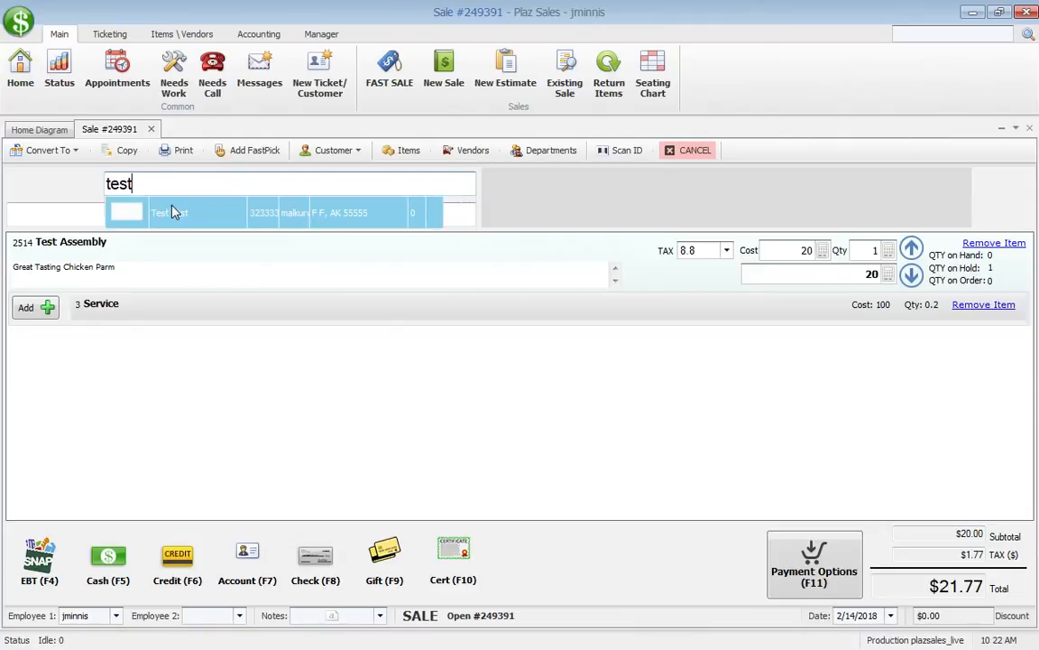
click(183, 318)
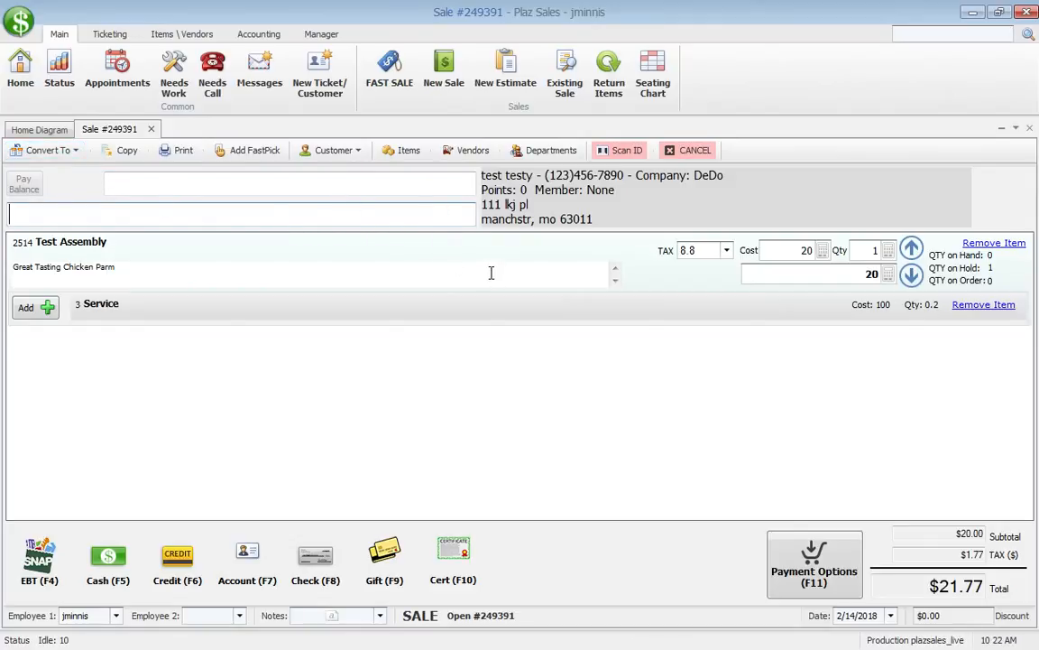
Step: Close the open Test Assembly sale and discard it instead of putting it on hold
click(152, 130)
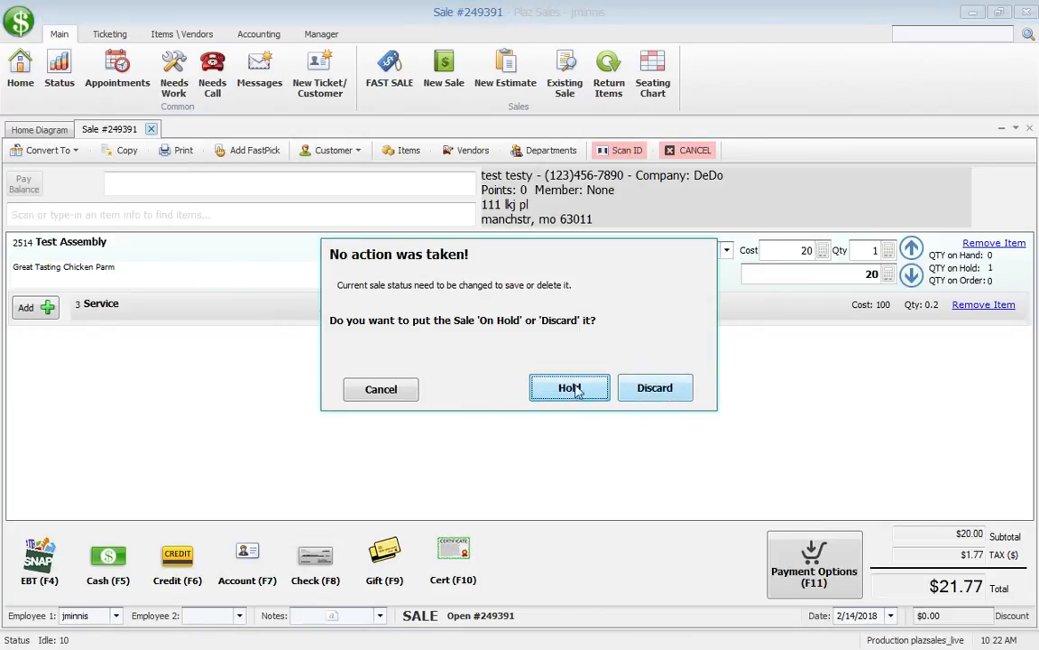
click(666, 393)
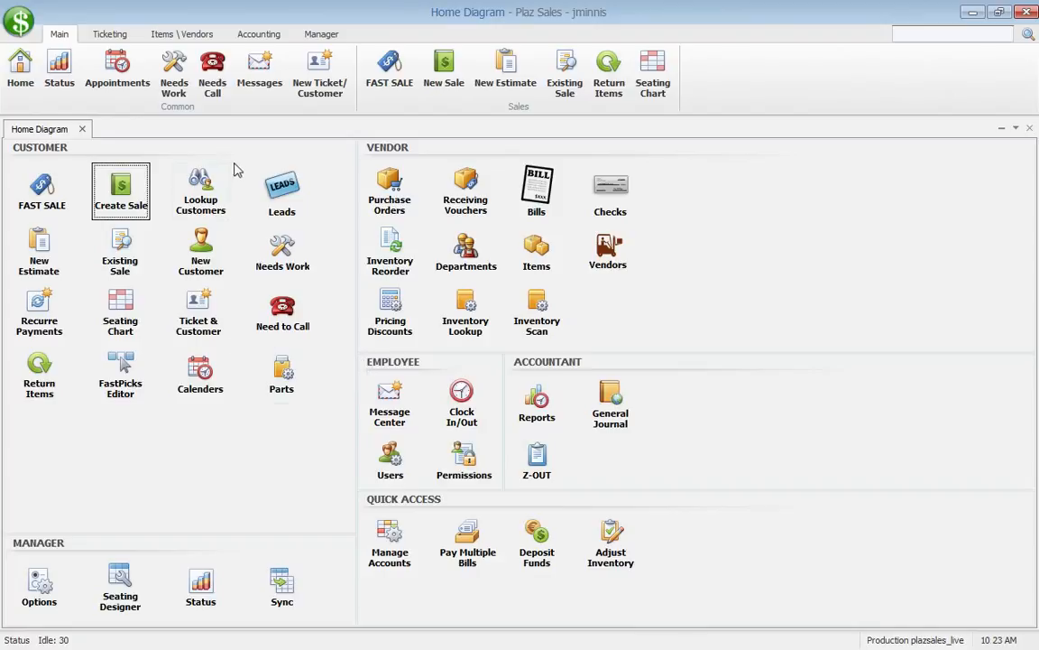
Step: View the Inventory Reorder list with its available, desired and on-order quantities, and close it
click(321, 34)
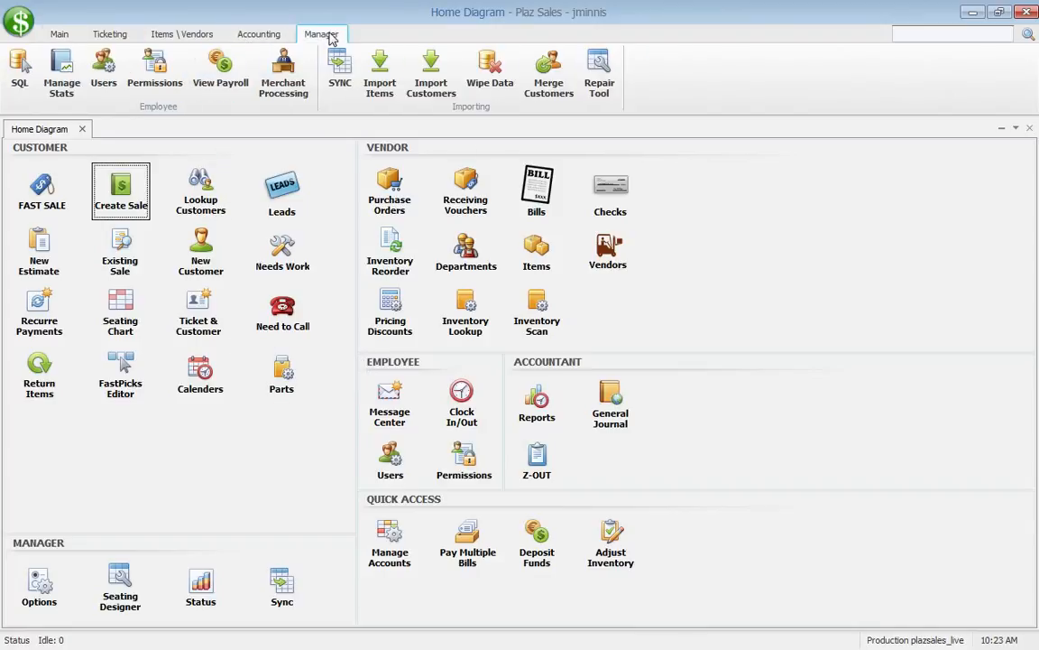
click(182, 36)
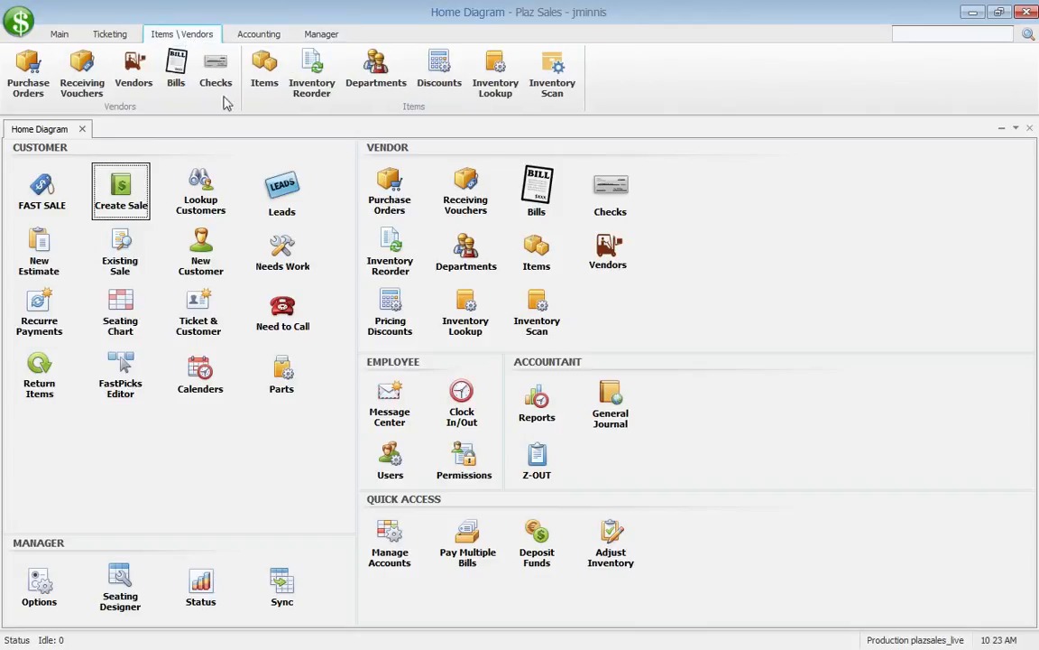
click(317, 80)
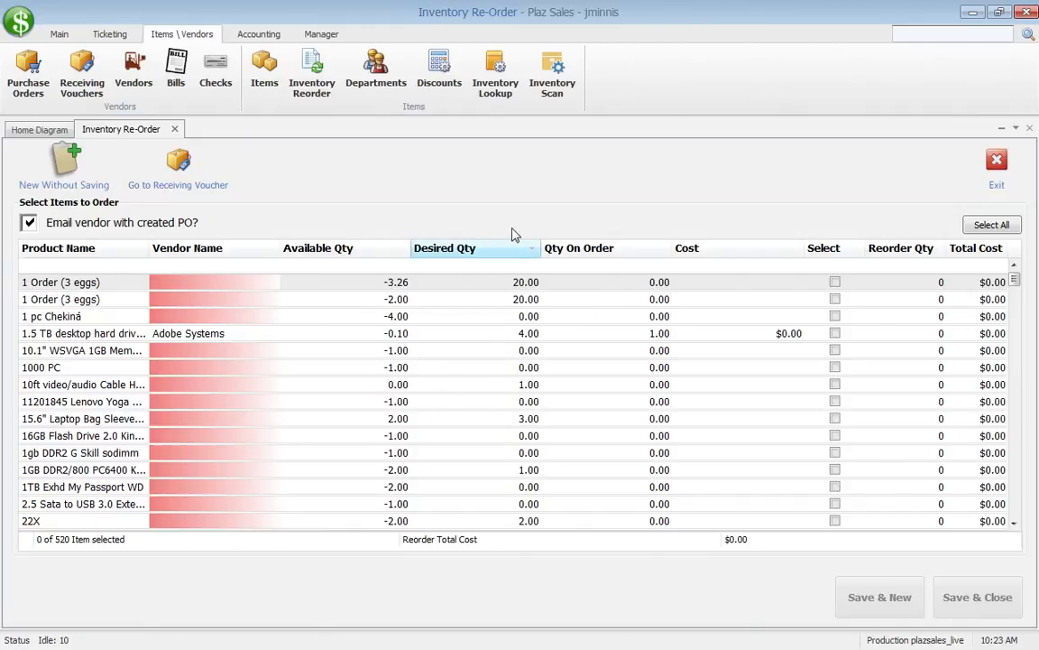
click(175, 130)
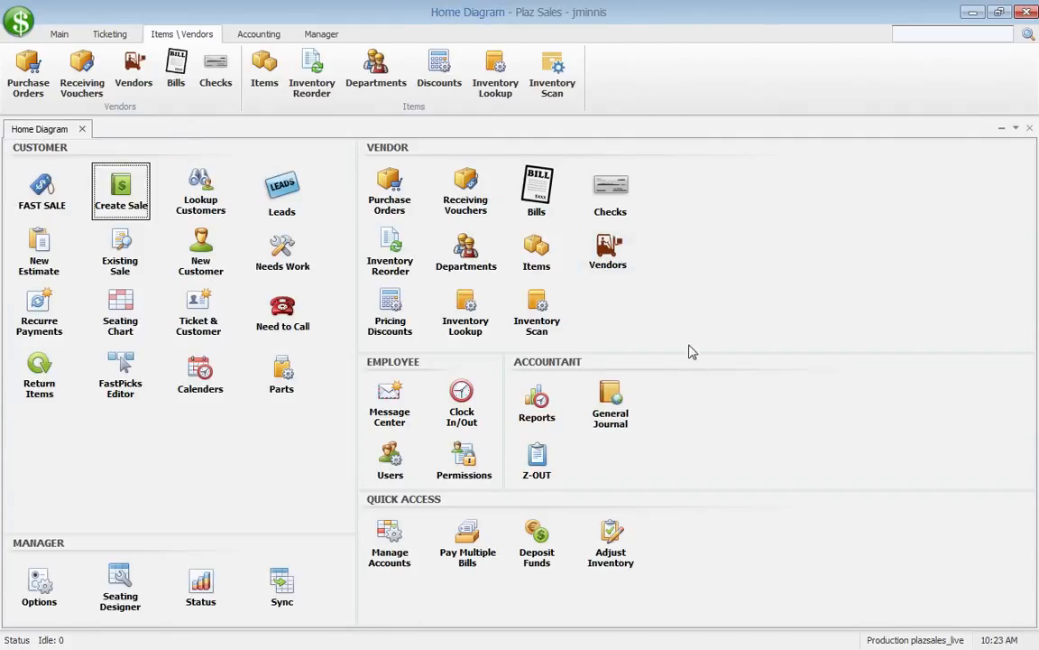
Step: View a blank purchase order and a blank receiving voucher, closing each without entering anything
click(401, 187)
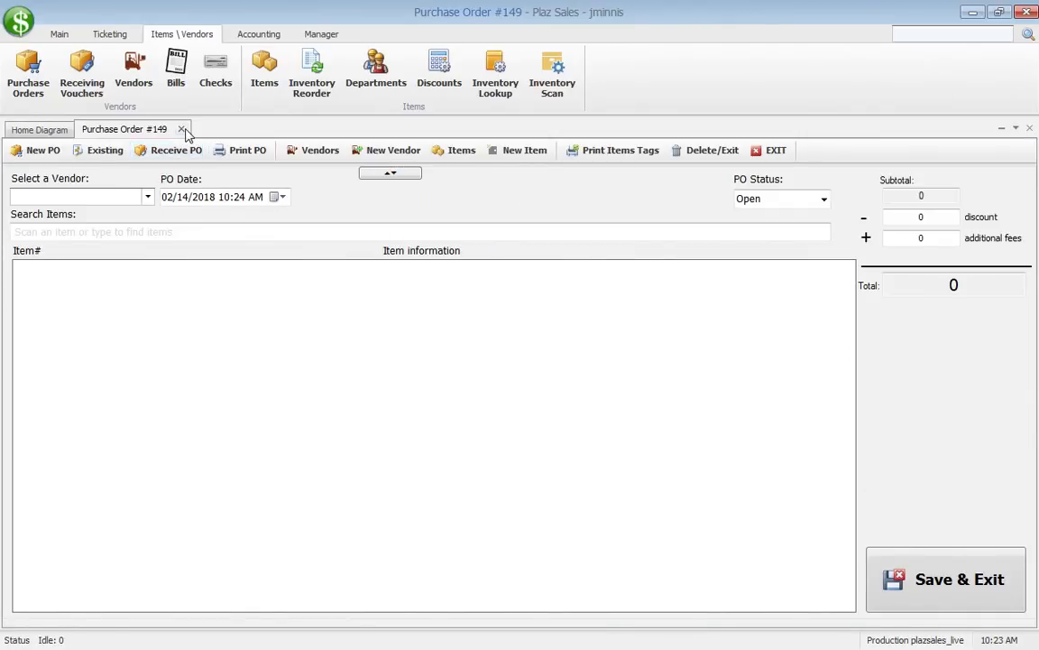
click(182, 129)
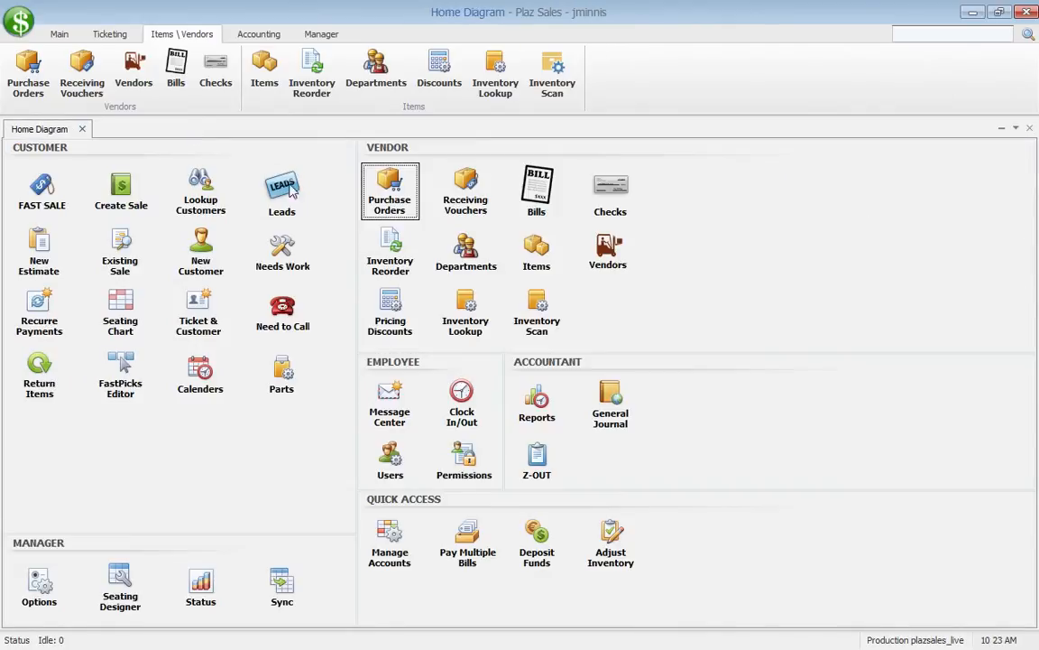
click(469, 186)
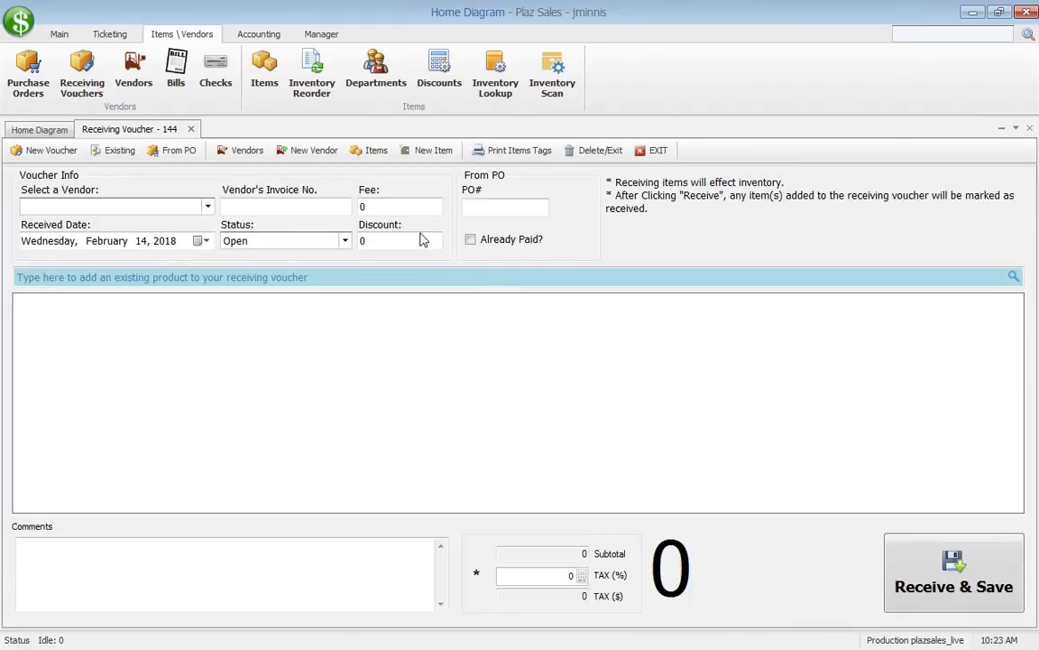
click(191, 129)
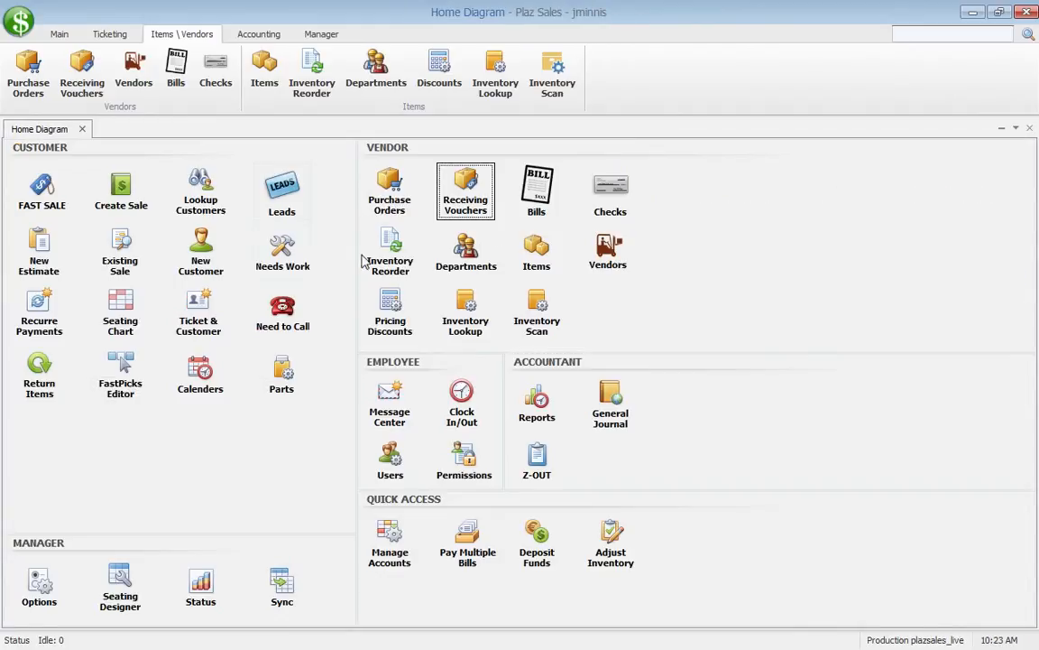
Step: View the blank vendor bill and check forms, closing each without entering anything
click(545, 217)
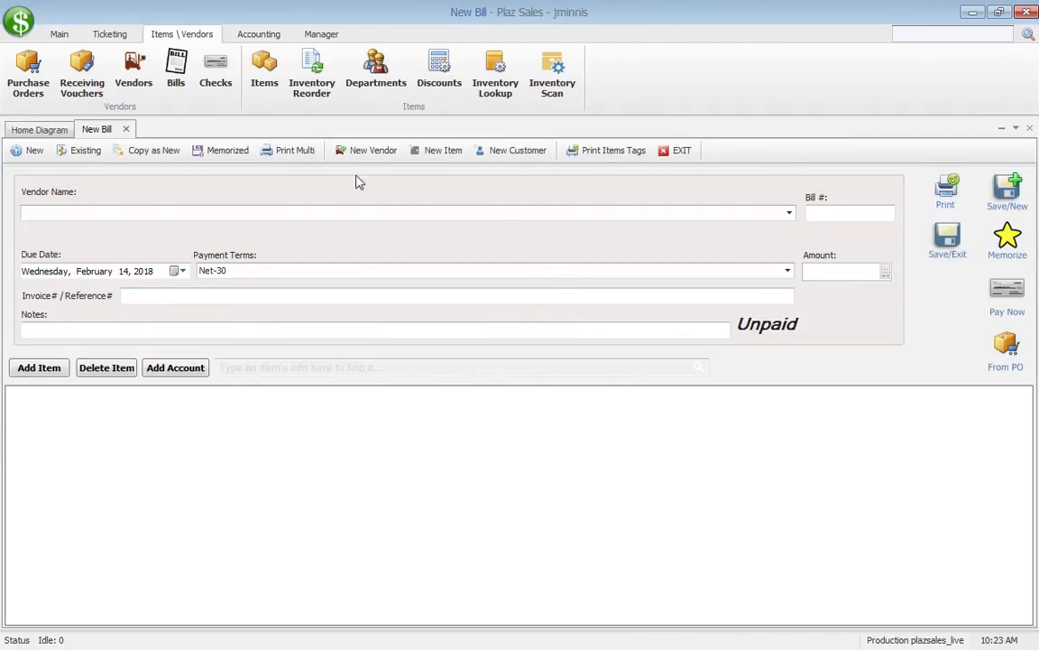
click(127, 130)
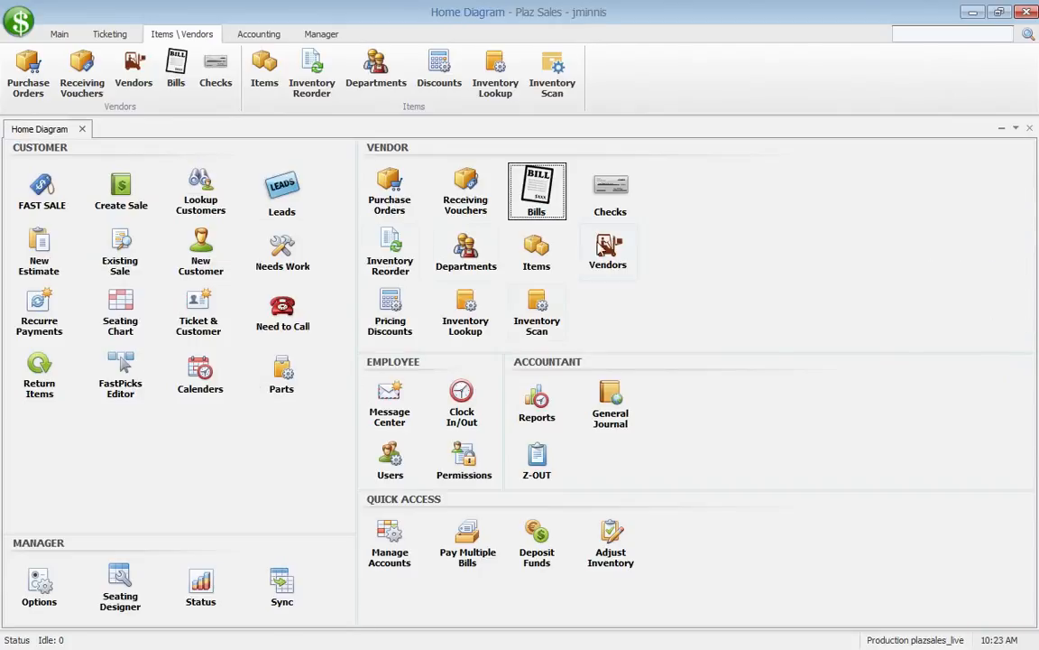
click(610, 194)
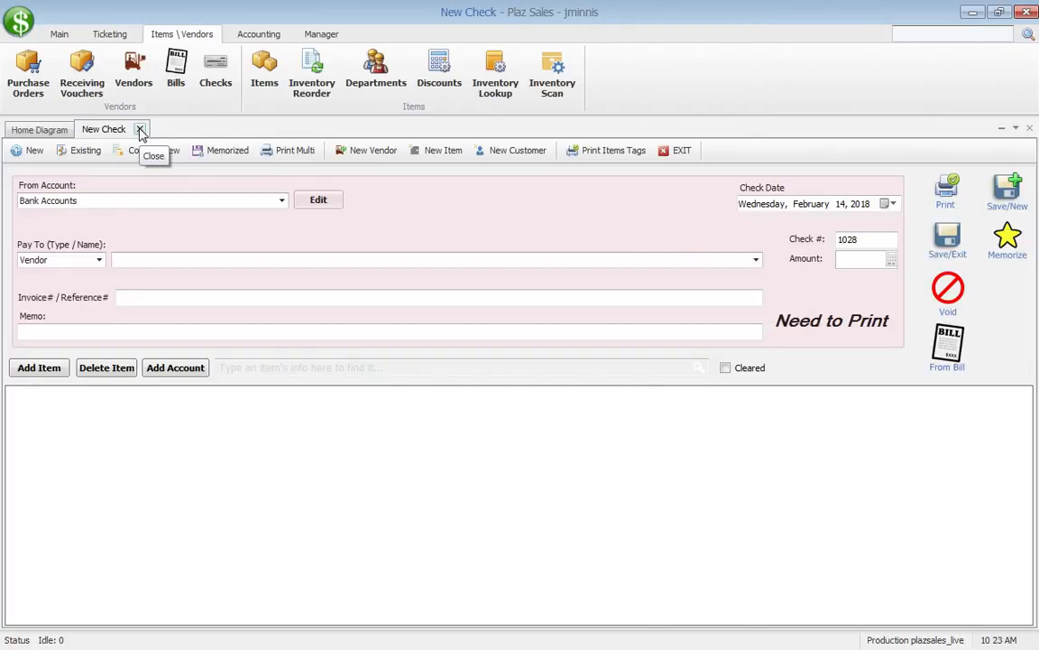
click(140, 130)
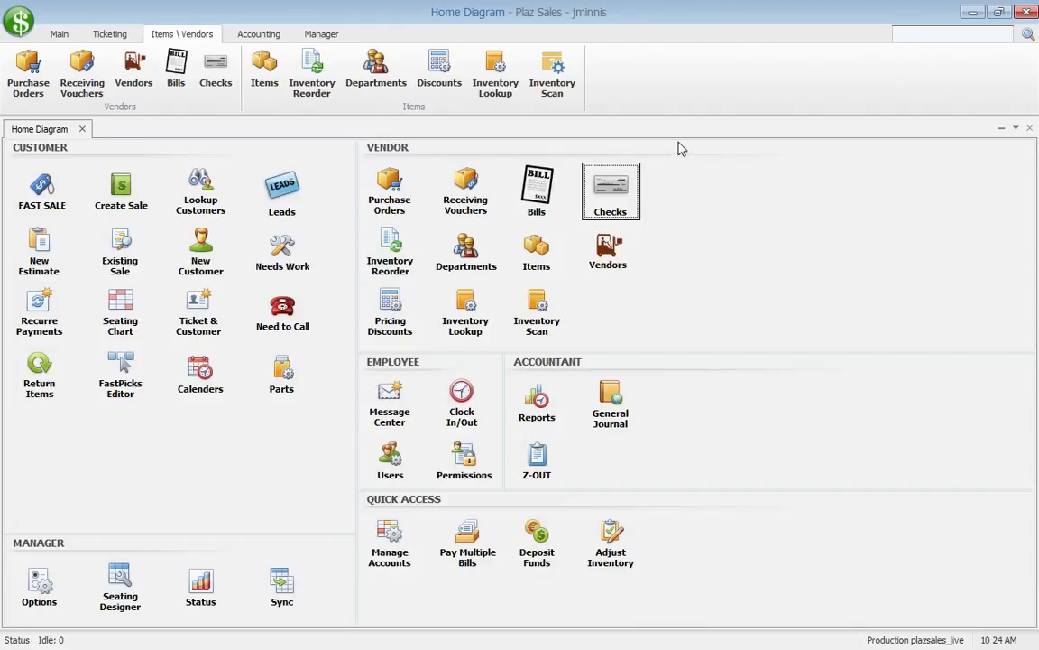
Step: Open the item records and examine the on-hand, on-hold, on-order and desired quantities of the first "1 Order (3 eggs)" item
click(535, 257)
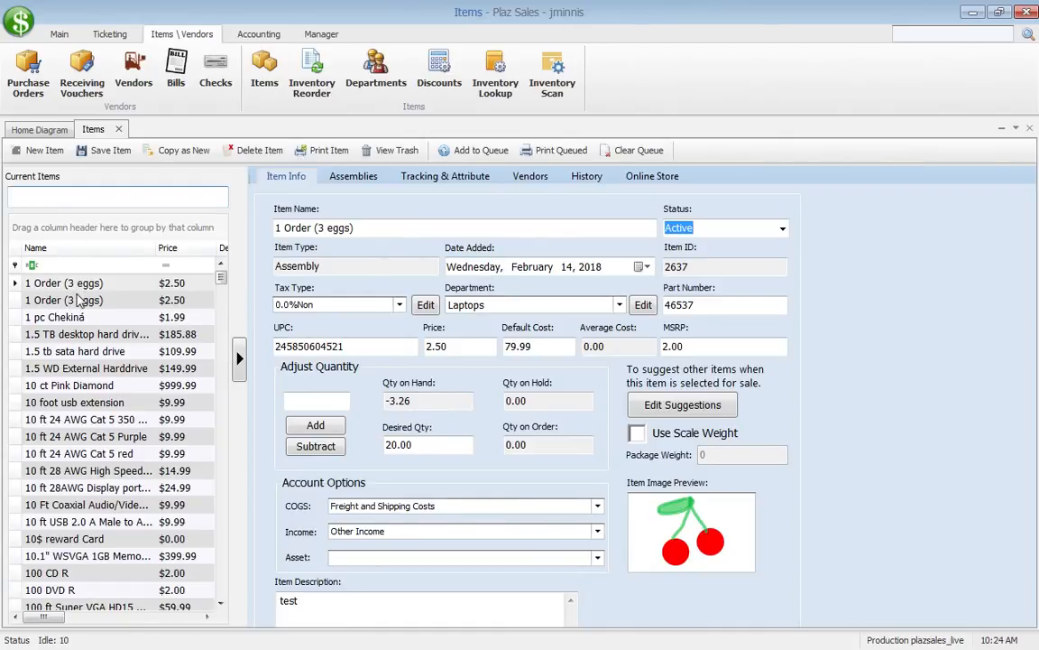
click(433, 398)
click(500, 402)
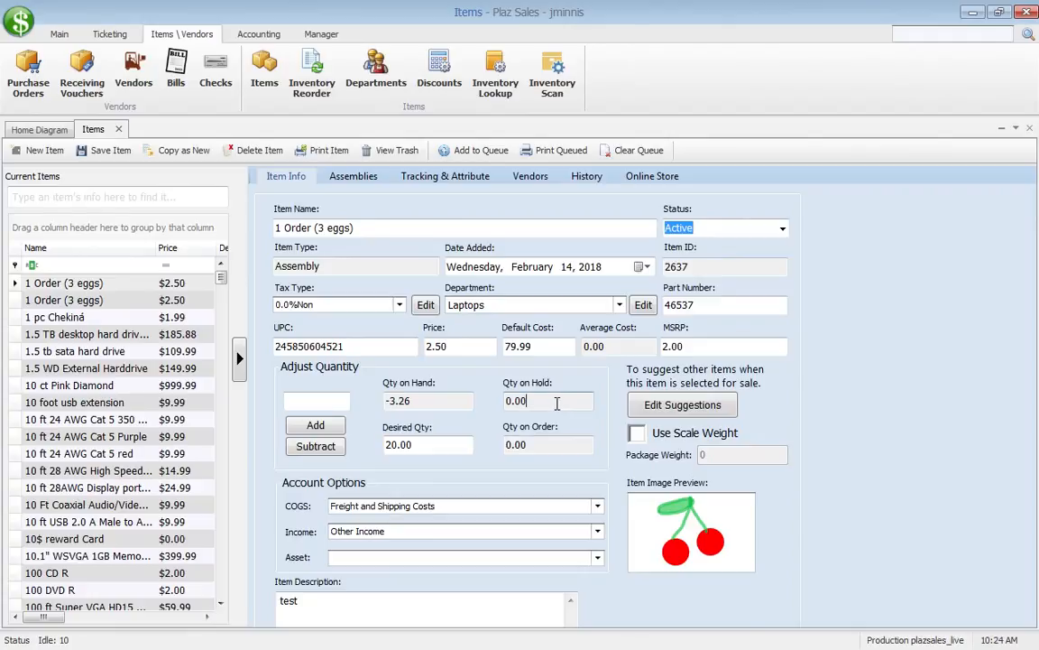
click(557, 447)
click(424, 446)
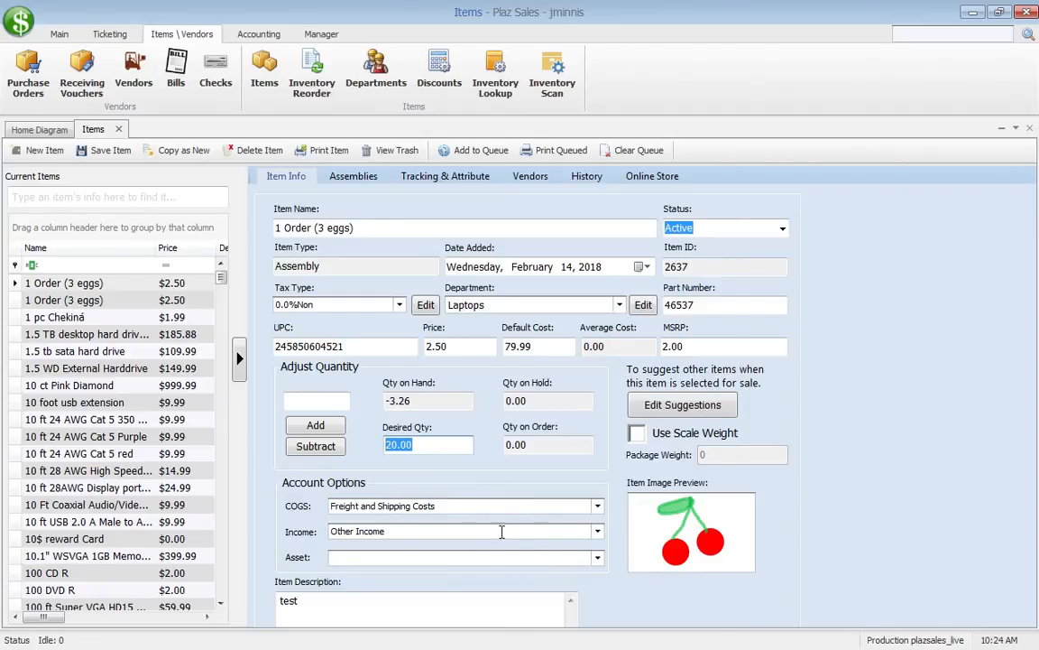
Step: Assign the Asset account as the asset account of the first "1 Order (3 eggs)" item
click(597, 557)
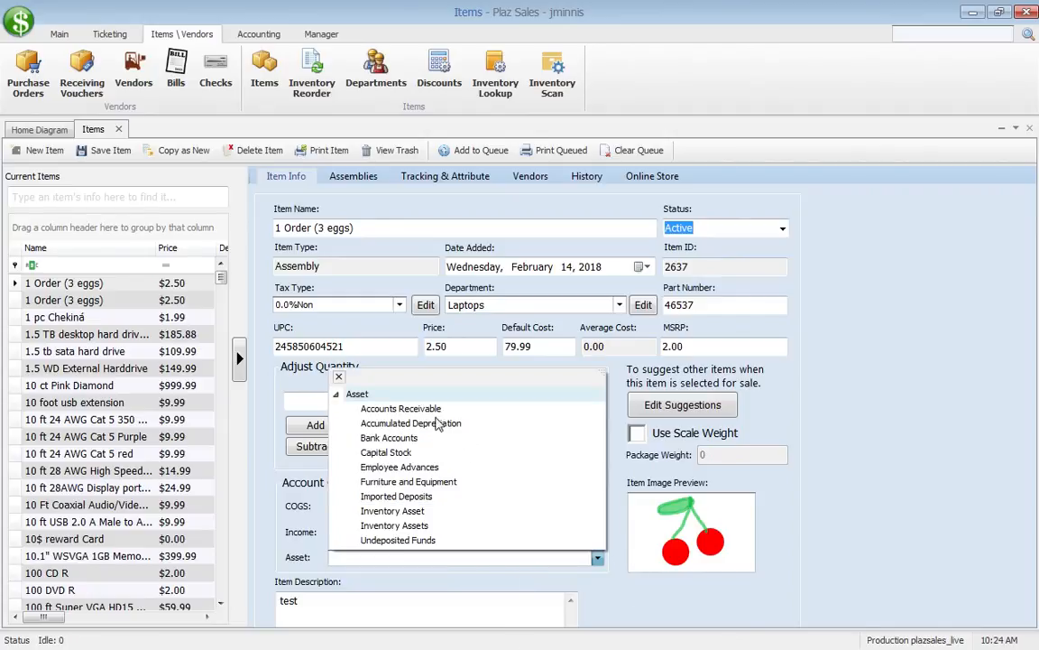
click(365, 396)
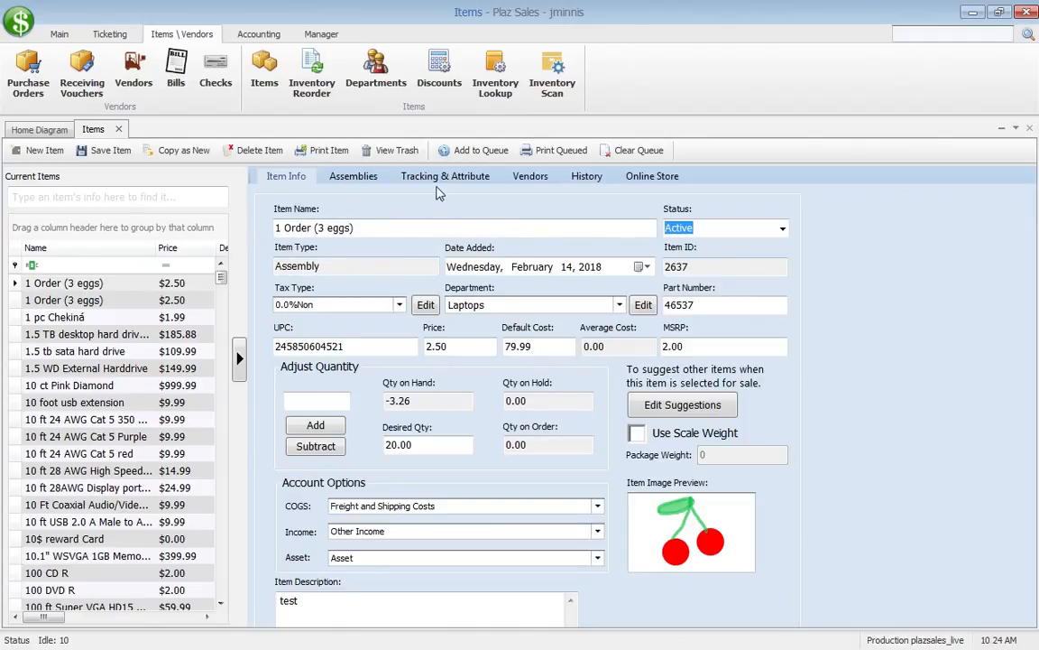
Step: View the item's assembly, tracking and attribute, vendor and history information
click(362, 179)
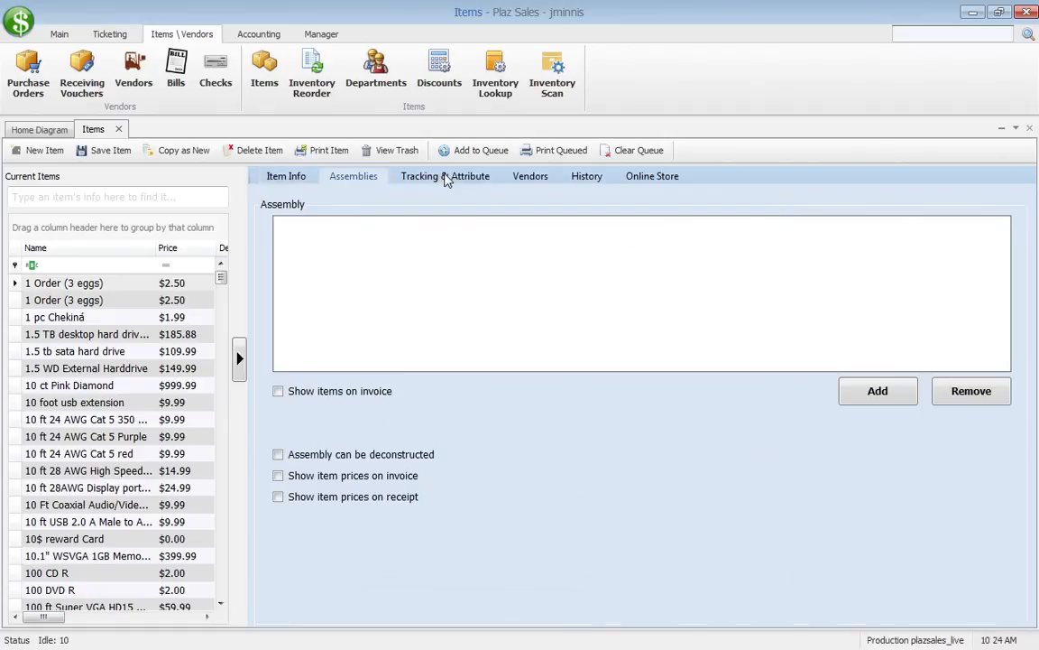
click(415, 176)
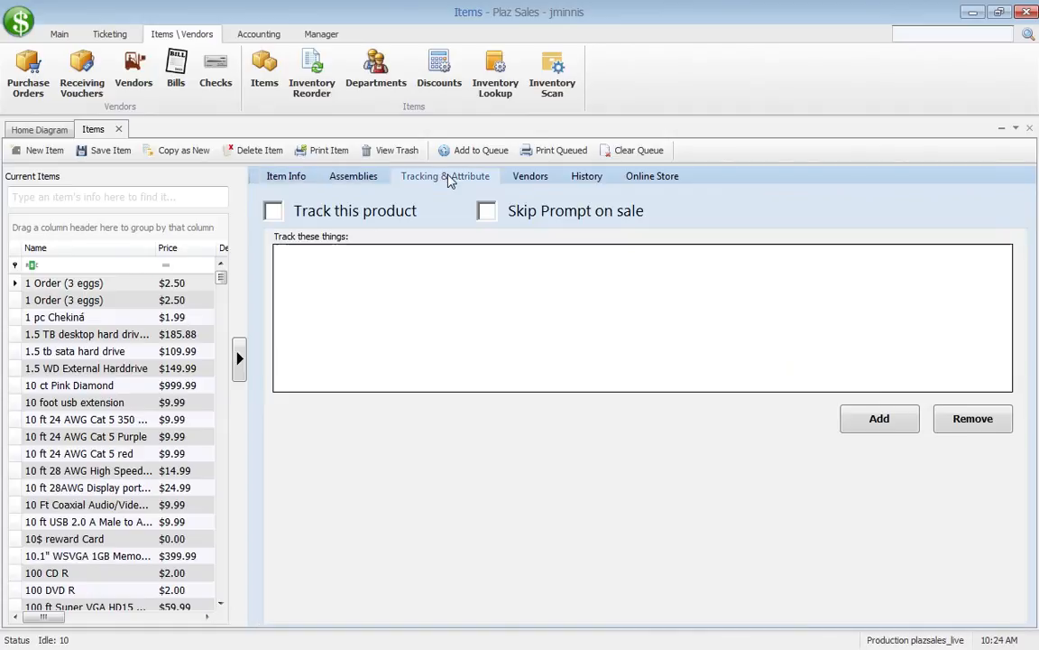
click(531, 178)
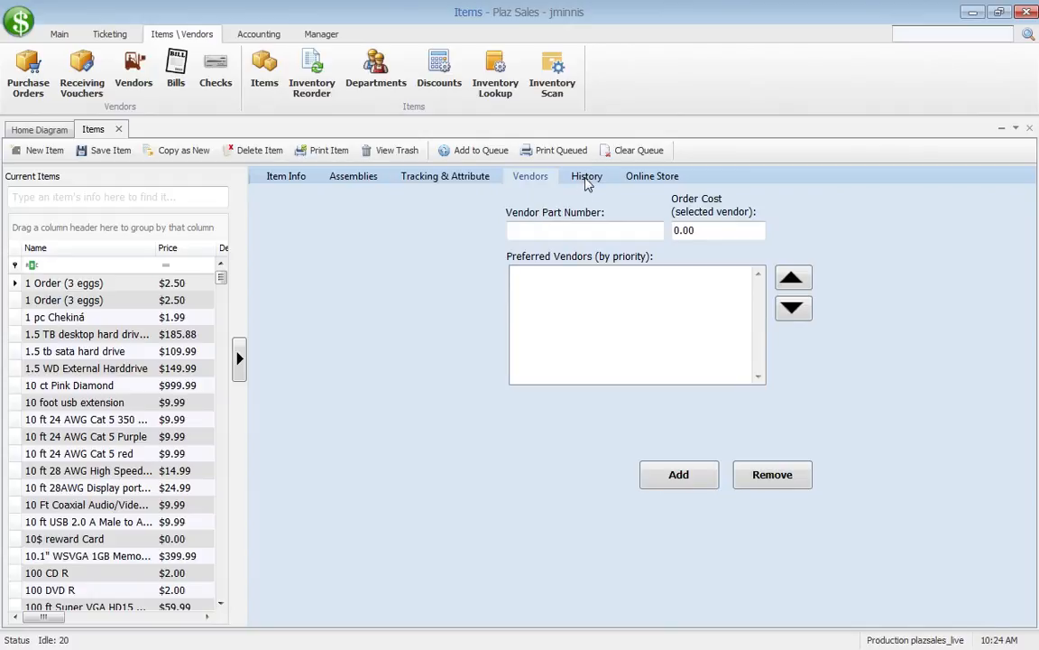
click(587, 179)
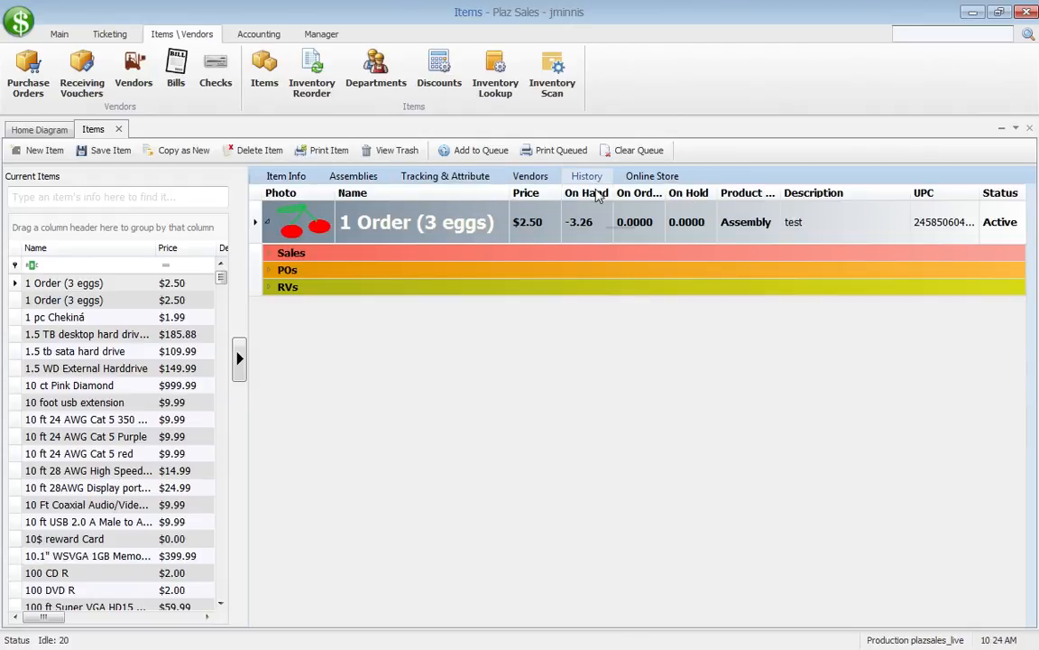
Step: Discard the unsaved item changes and view the 1.5 tb sata hard drive's sales history and online store options
click(70, 316)
click(657, 388)
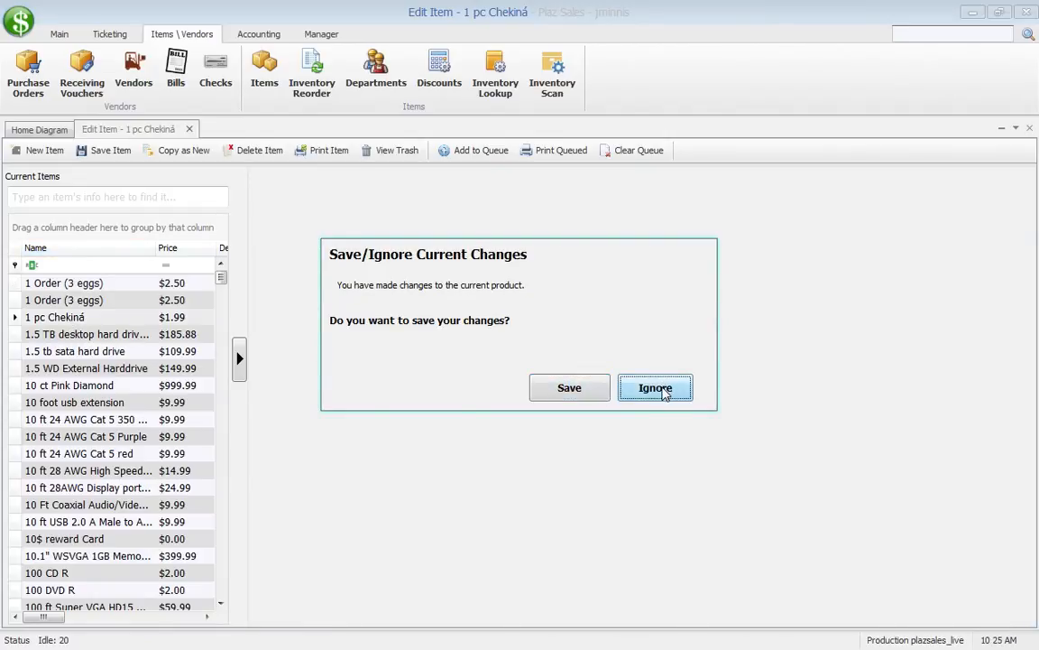
click(90, 351)
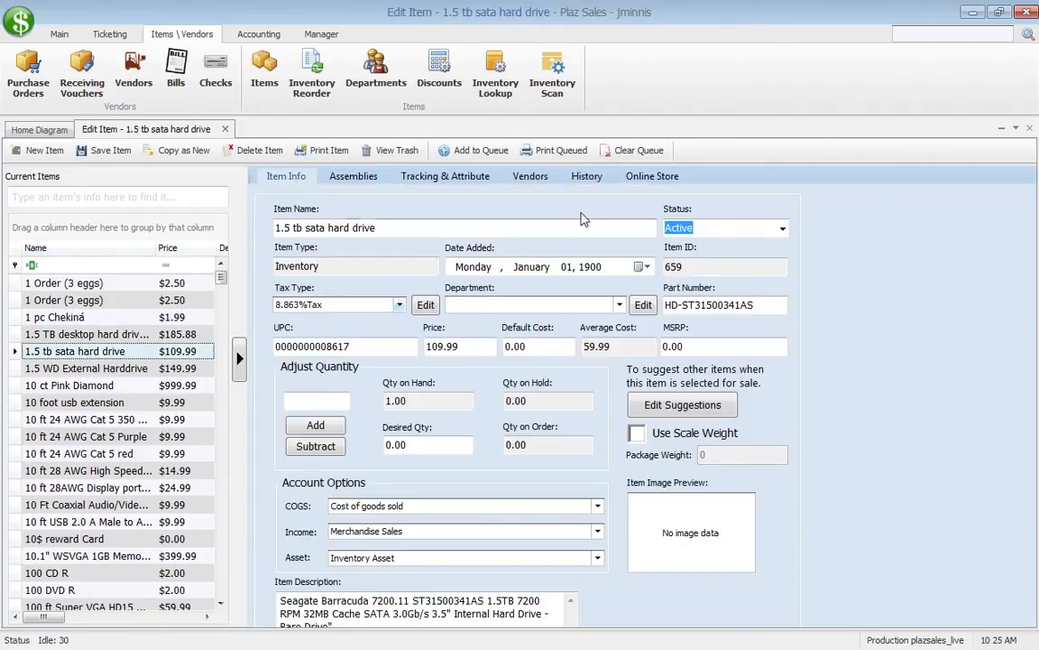
click(587, 177)
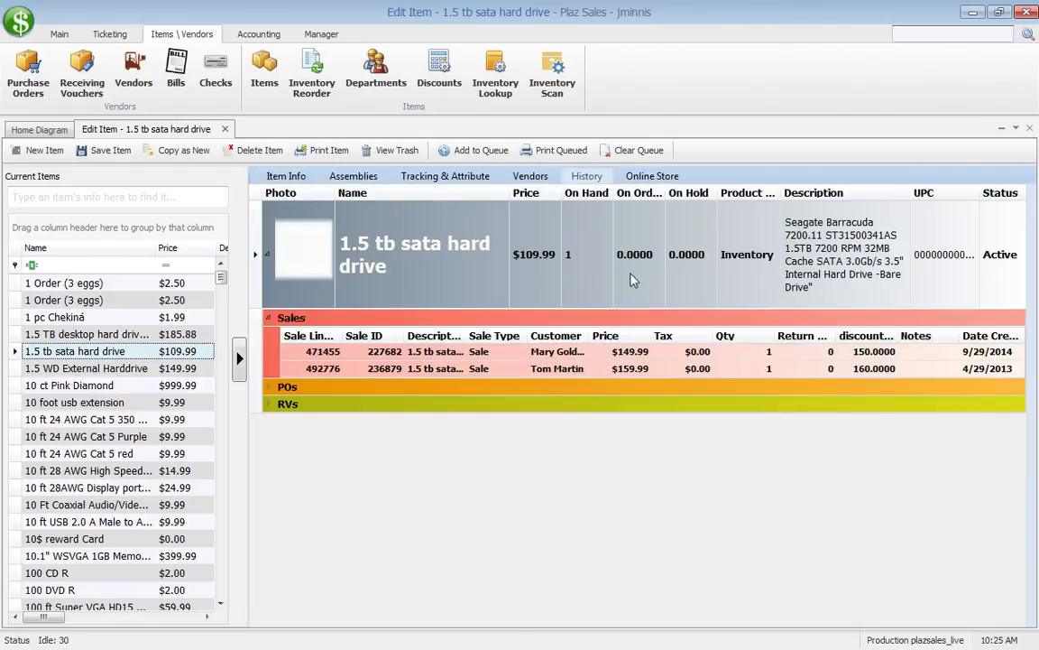
click(650, 177)
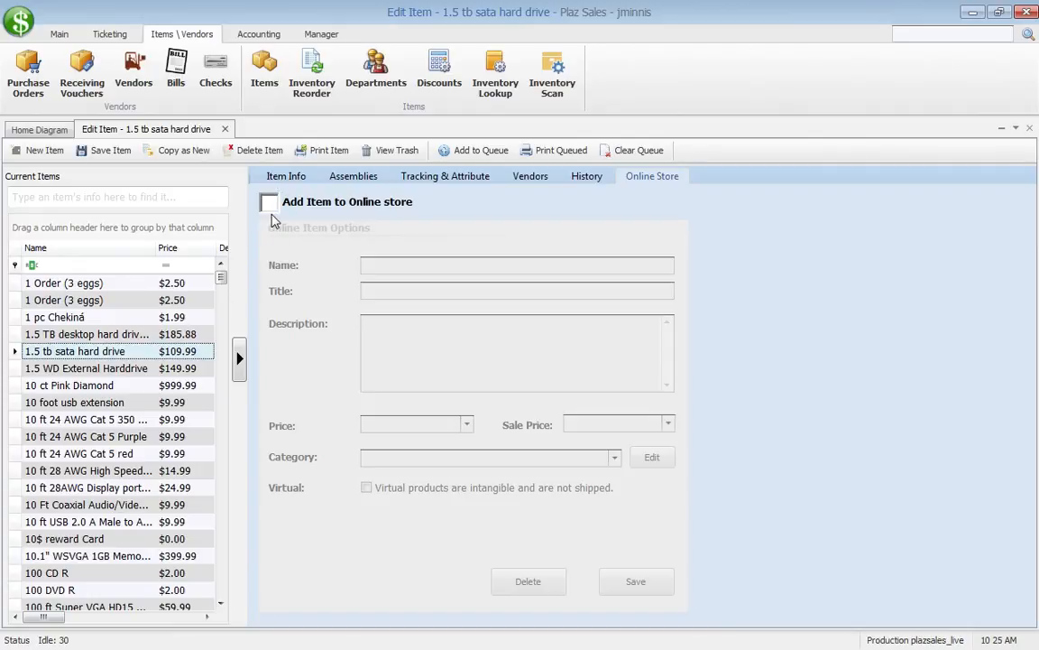
Step: Review the hard drive's item name, price, default cost and UPC in its general information, and close the item record
click(275, 177)
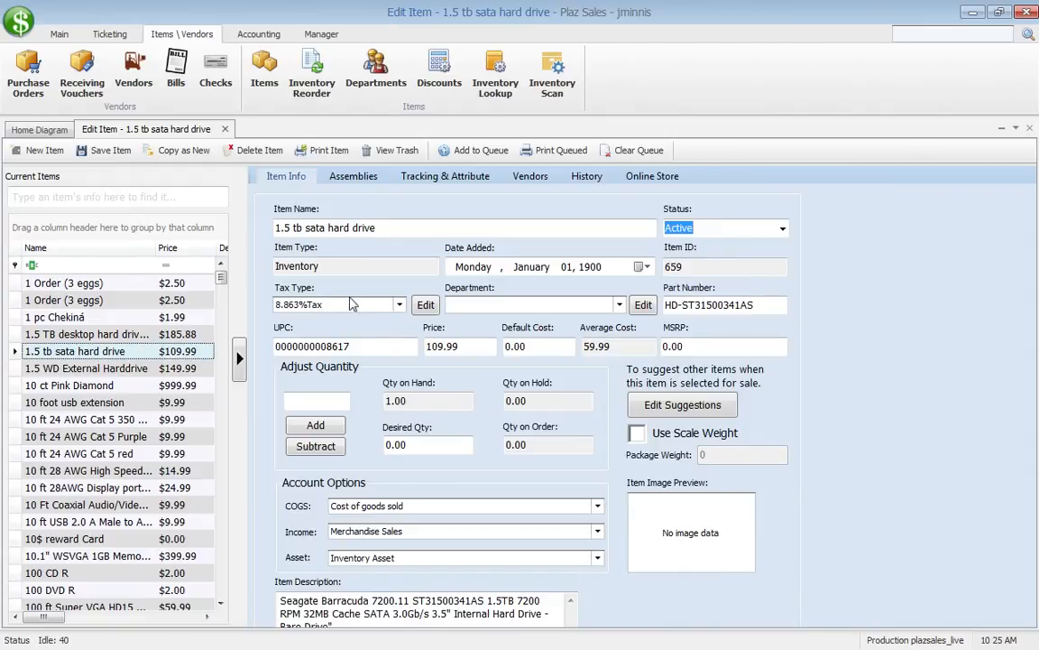
drag(425, 231, 298, 237)
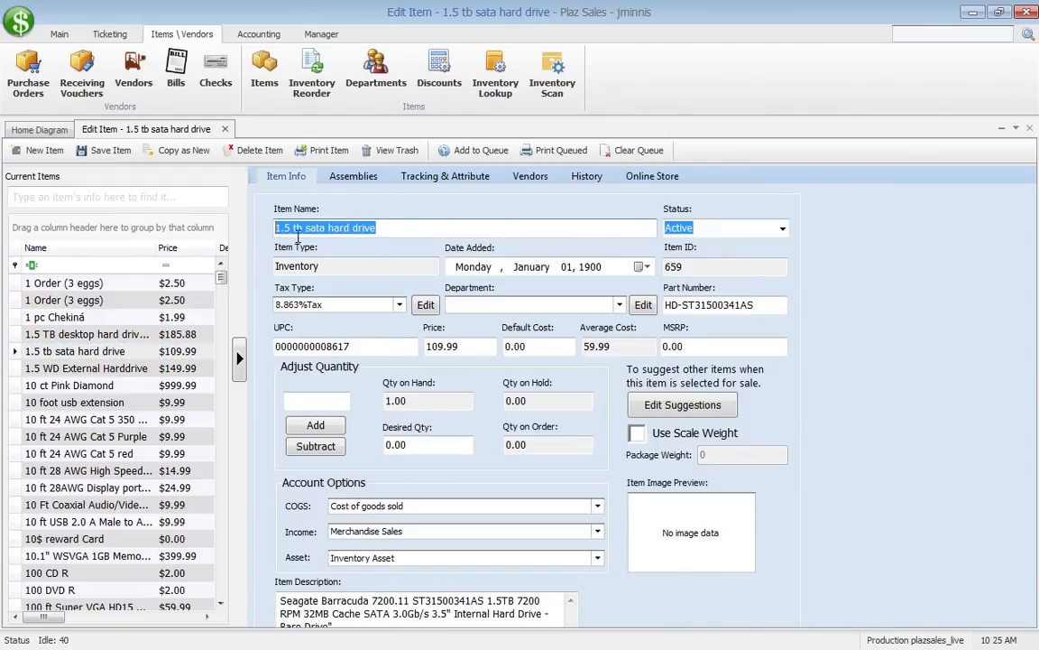
click(443, 346)
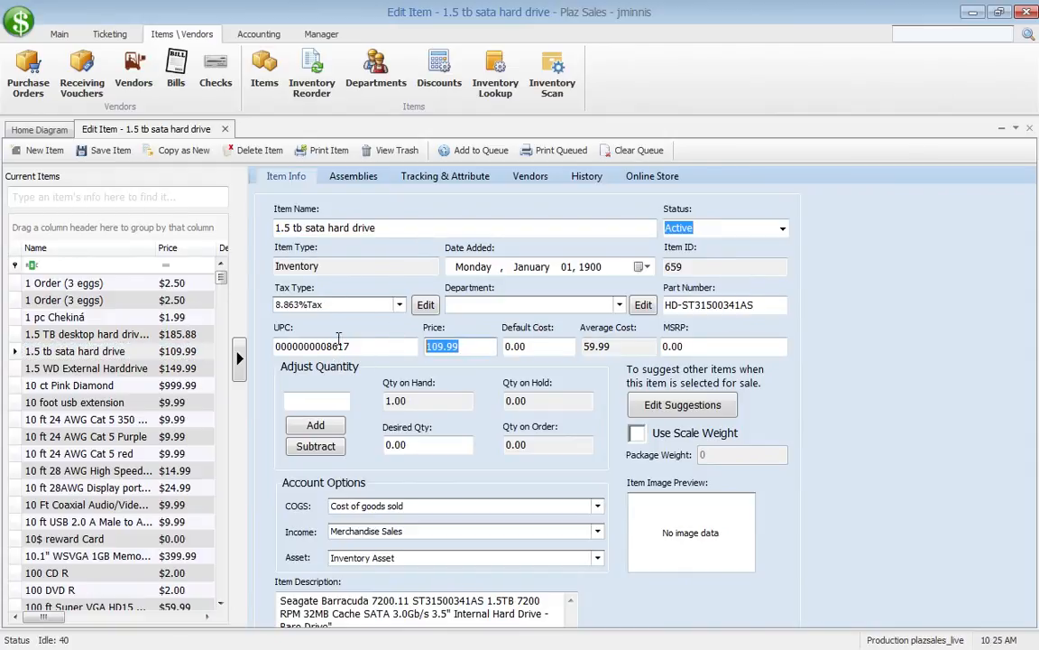
click(519, 349)
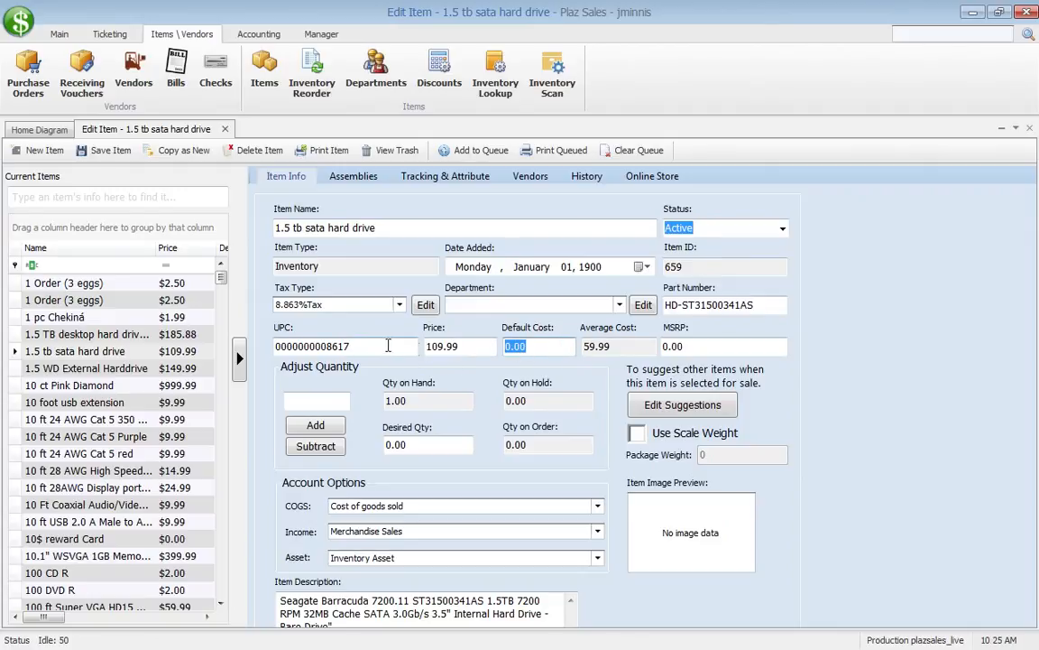
drag(366, 347, 240, 335)
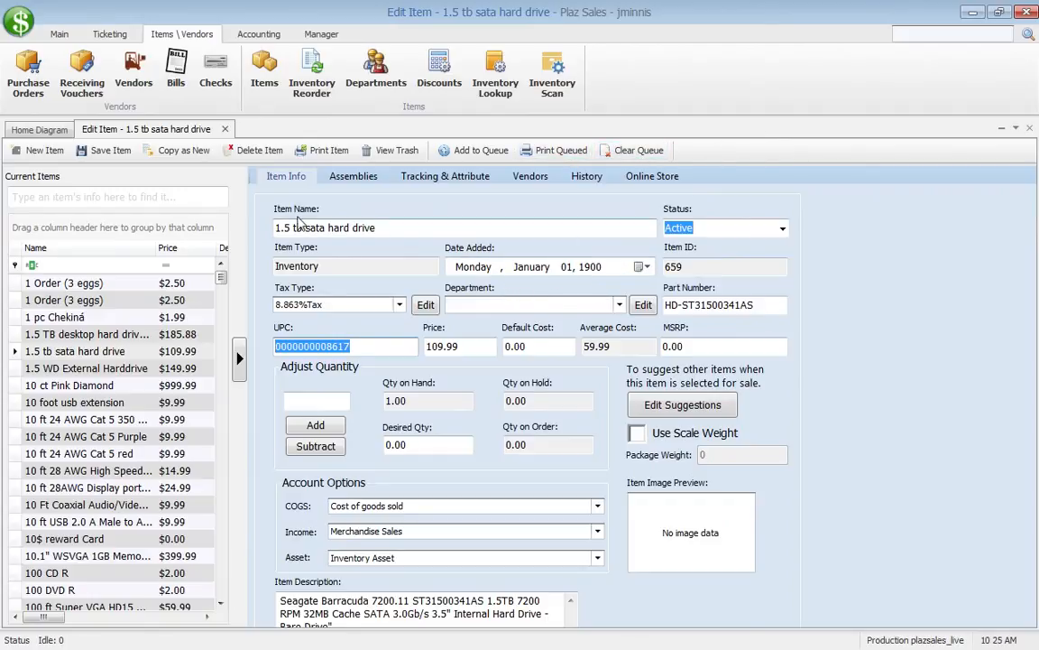
click(226, 130)
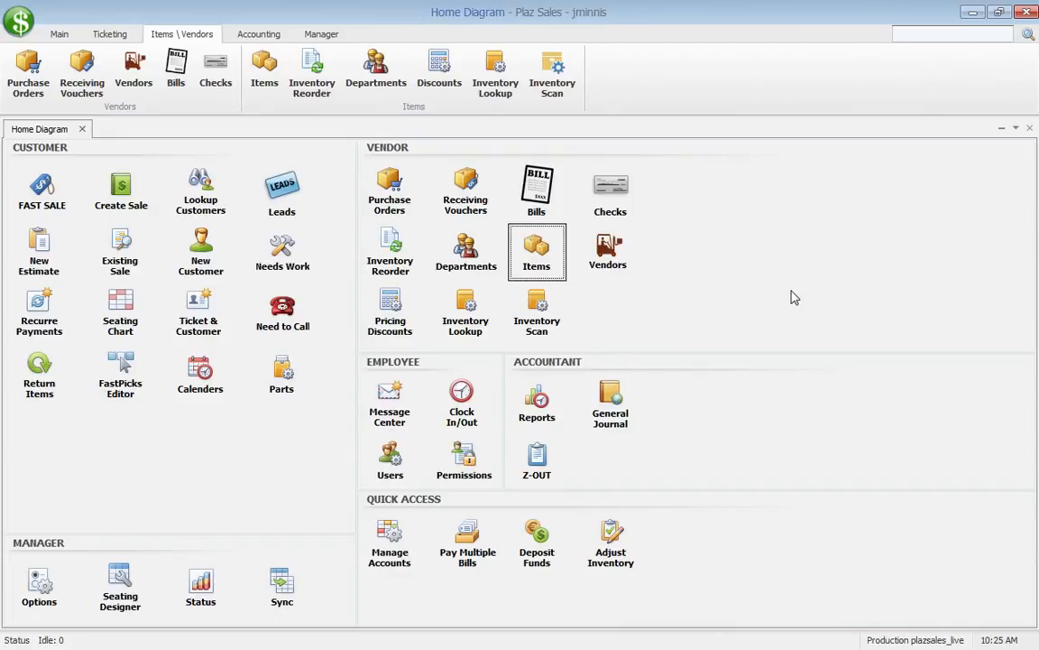
Step: View the Clock Out form with its miles, lunch minutes and notes fields, and close it without clocking out
click(18, 22)
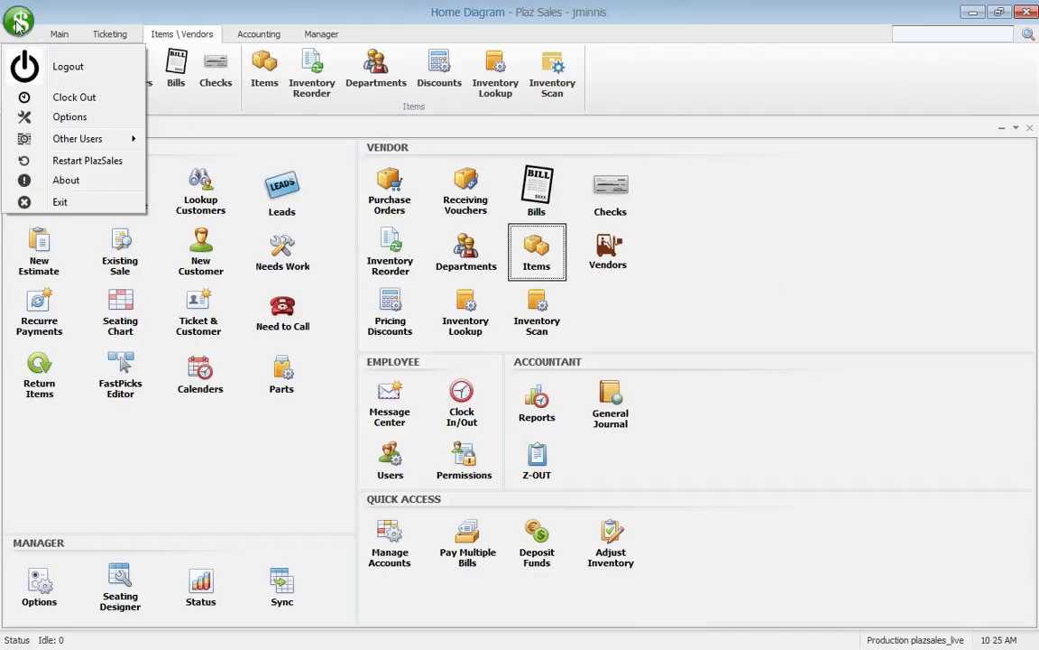
click(79, 99)
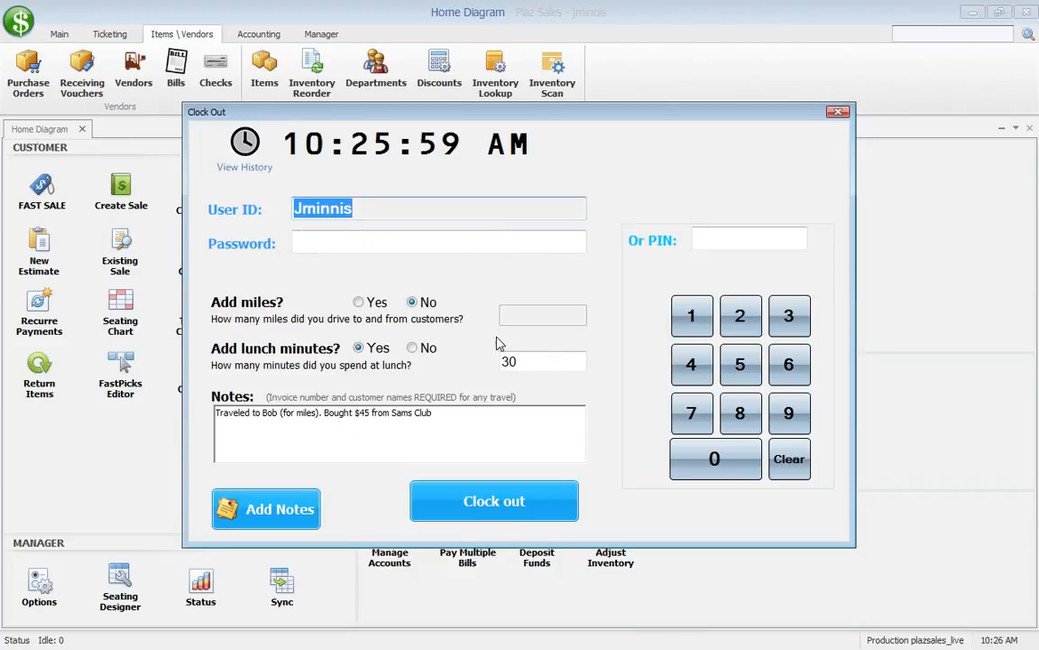
click(838, 113)
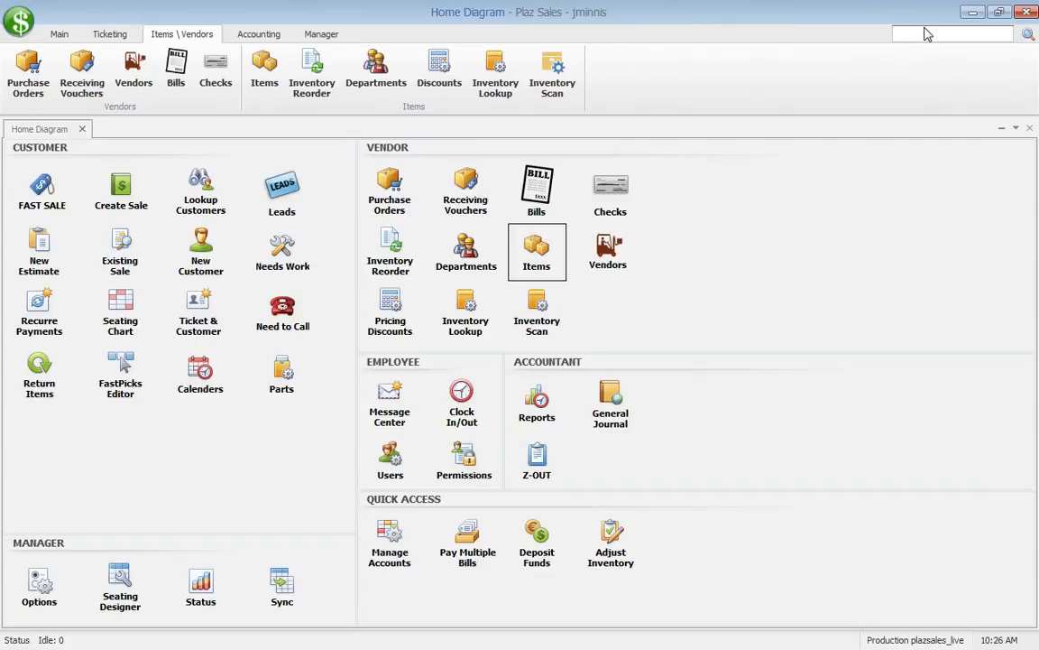
Step: Search all records for "test" and open the ticket about buying 3 new computers
text(tes)
key(Return)
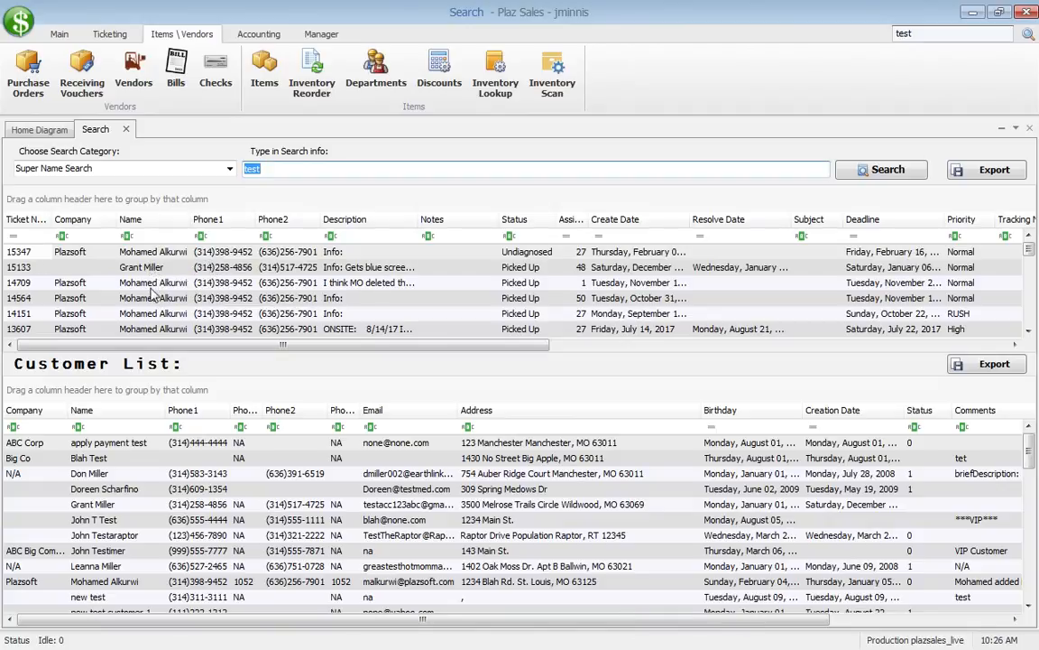
click(196, 284)
scroll(181, 271, down, 2)
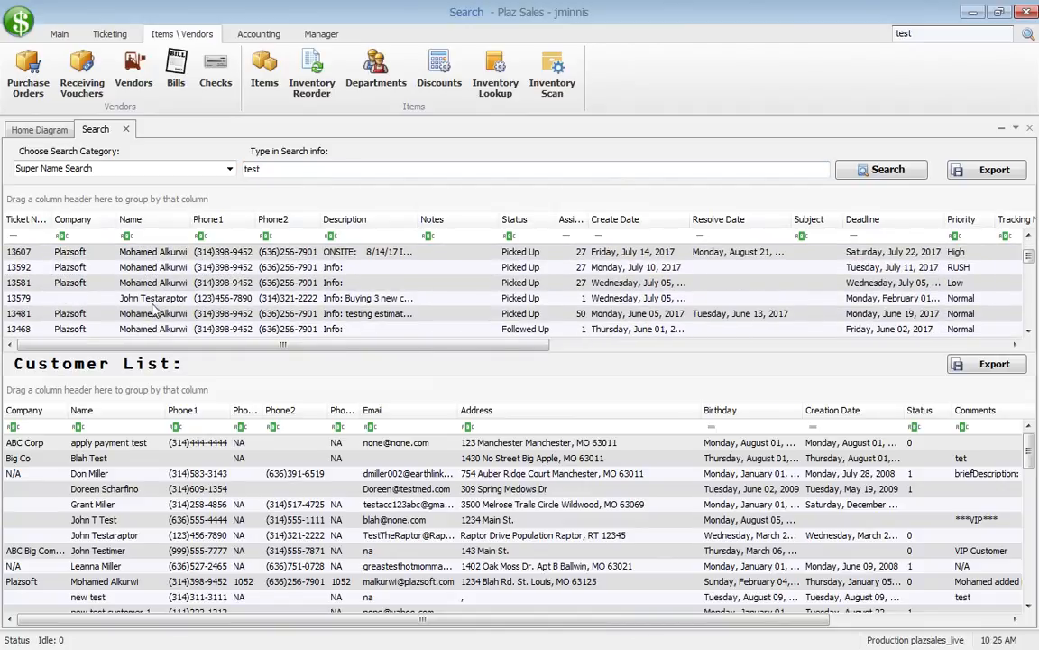
double_click(163, 301)
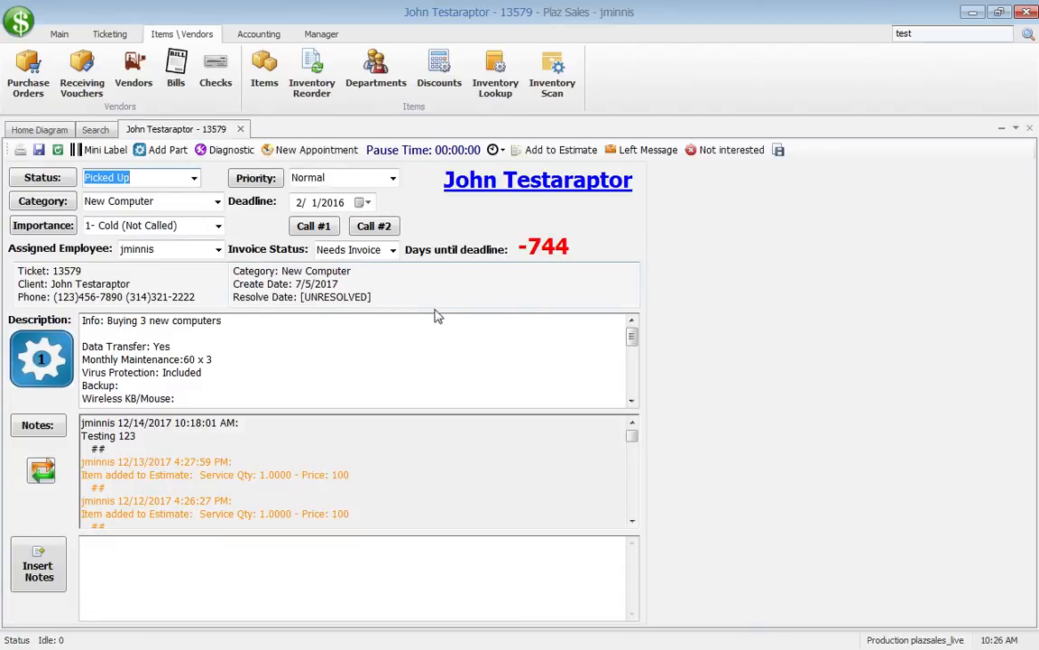
Step: Examine the ticket's description, including the data transfer, monthly maintenance and virus protection details
triple_click(261, 322)
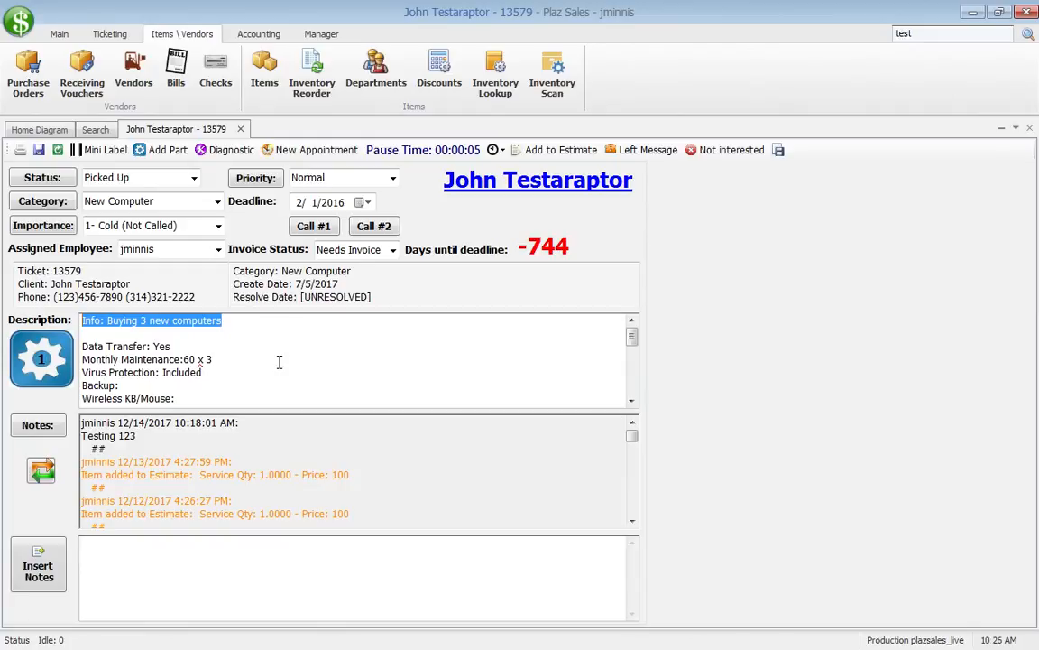
click(236, 328)
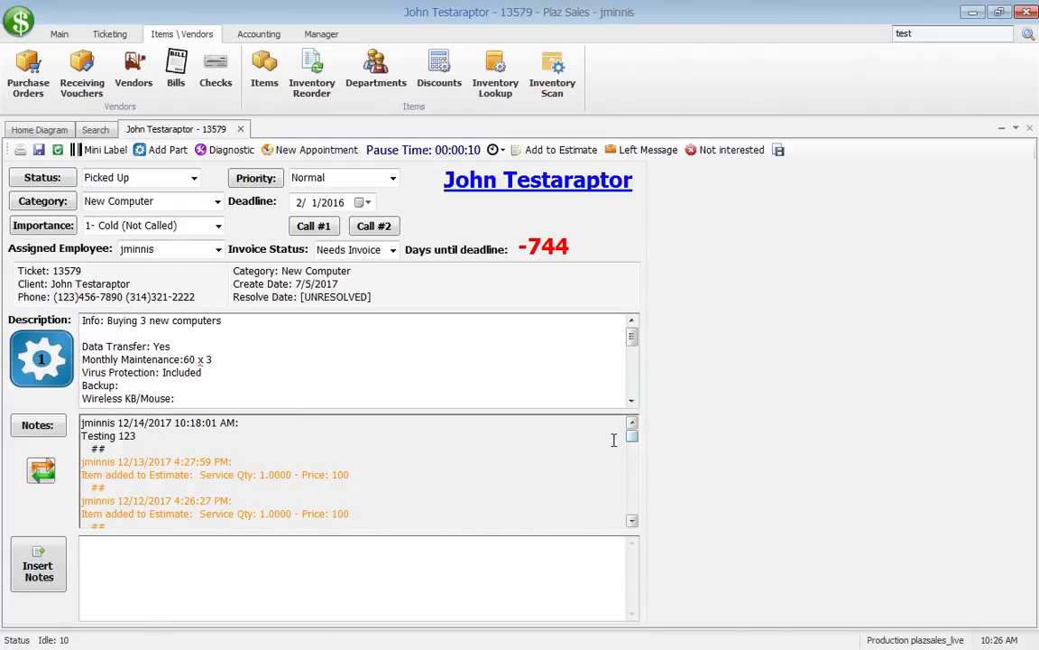
drag(269, 373, 76, 289)
click(216, 338)
drag(81, 346, 324, 386)
click(379, 384)
Step: Examine the logged calls and the custom typed note in the ticket's notes history
scroll(631, 440, down, 1)
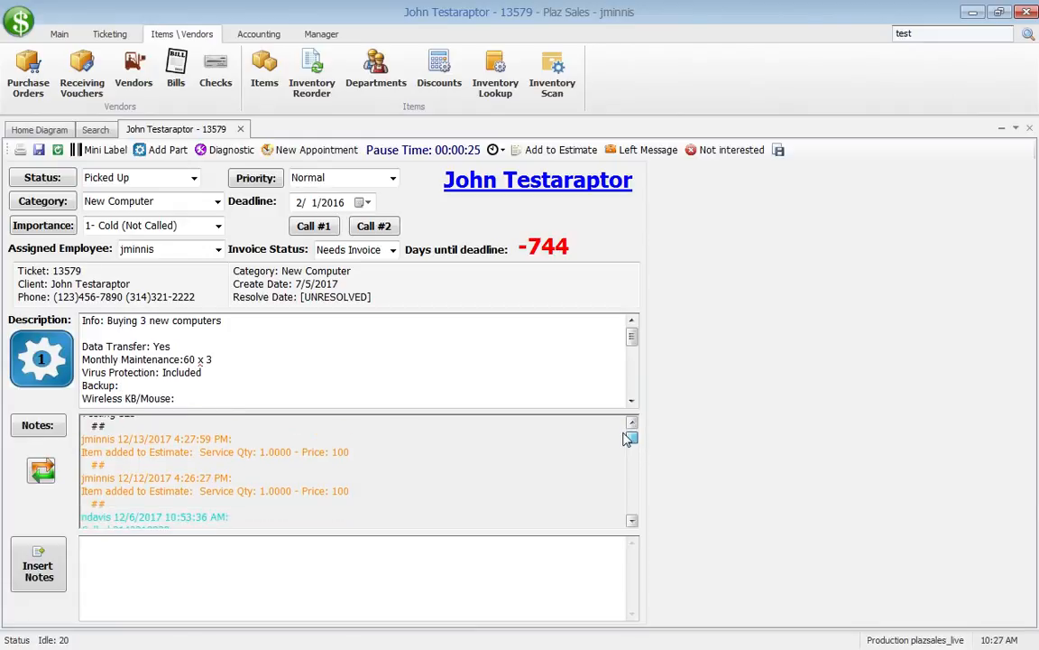
drag(631, 437, 645, 455)
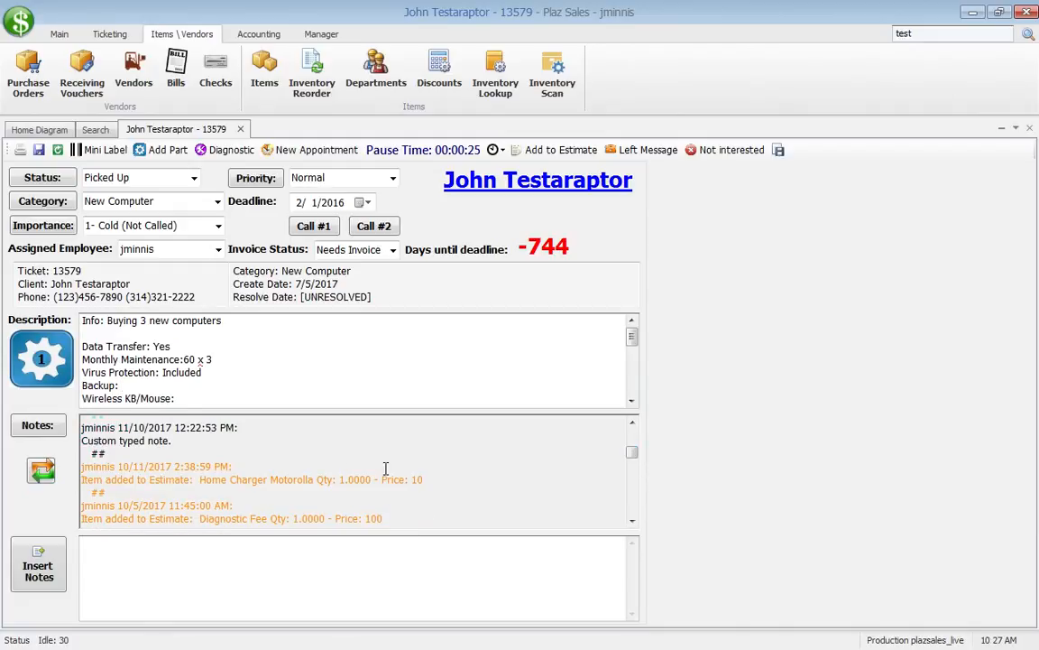
click(322, 467)
scroll(322, 467, up, 2)
drag(237, 478, 52, 442)
click(145, 472)
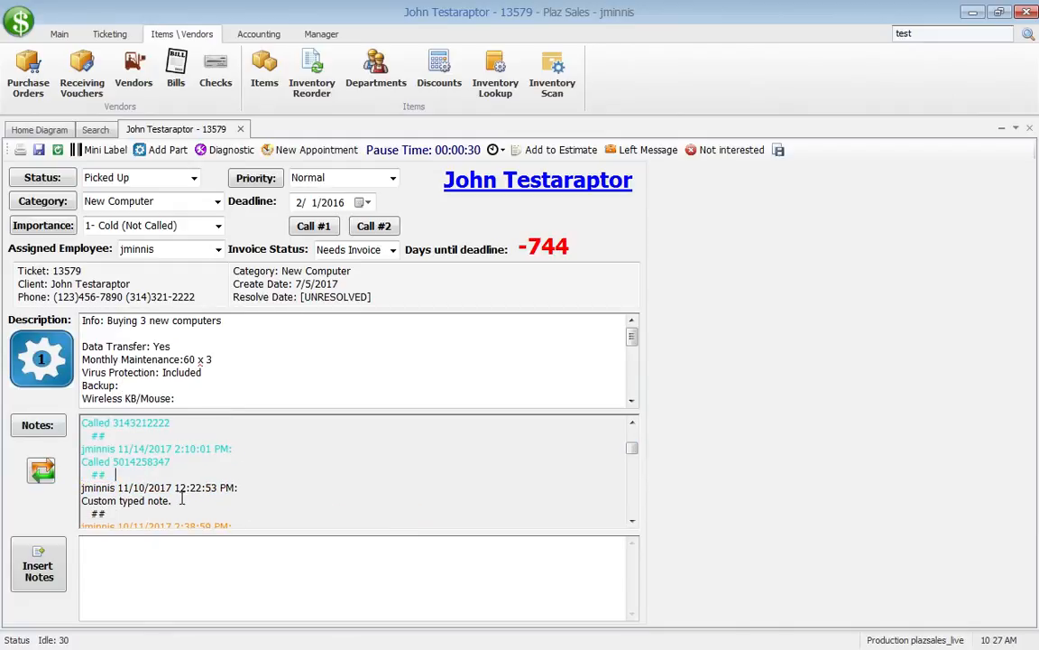
drag(182, 498, 46, 482)
Step: Examine the estimate item and added part entries in the notes history, down to the ticket's creation entry
scroll(202, 443, down, 2)
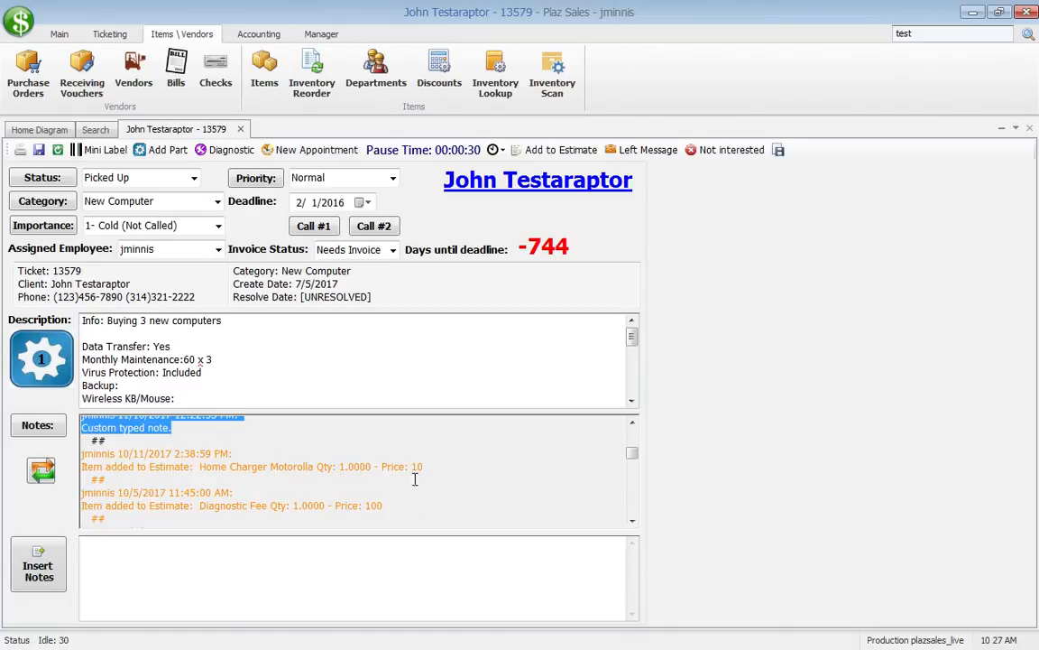
drag(423, 466, 81, 451)
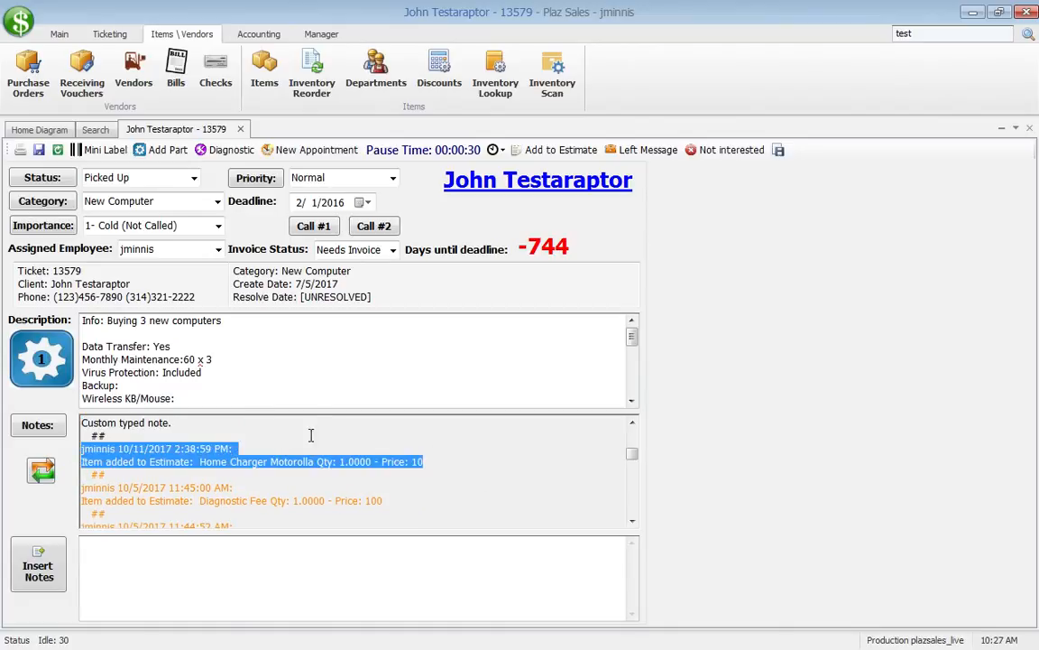
scroll(380, 486, down, 6)
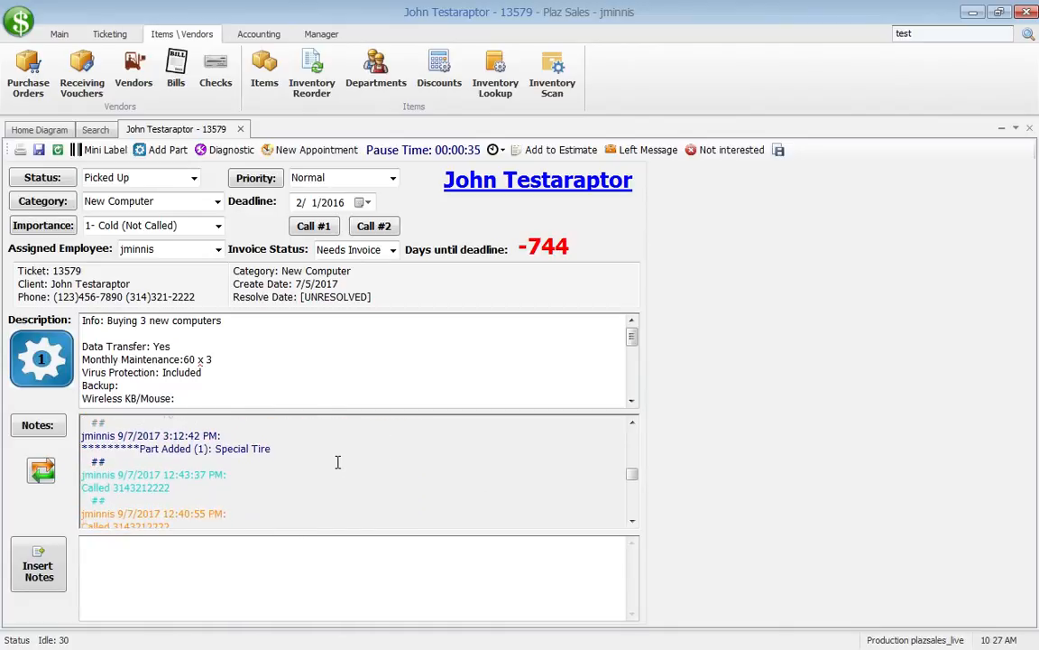
drag(289, 450, 61, 434)
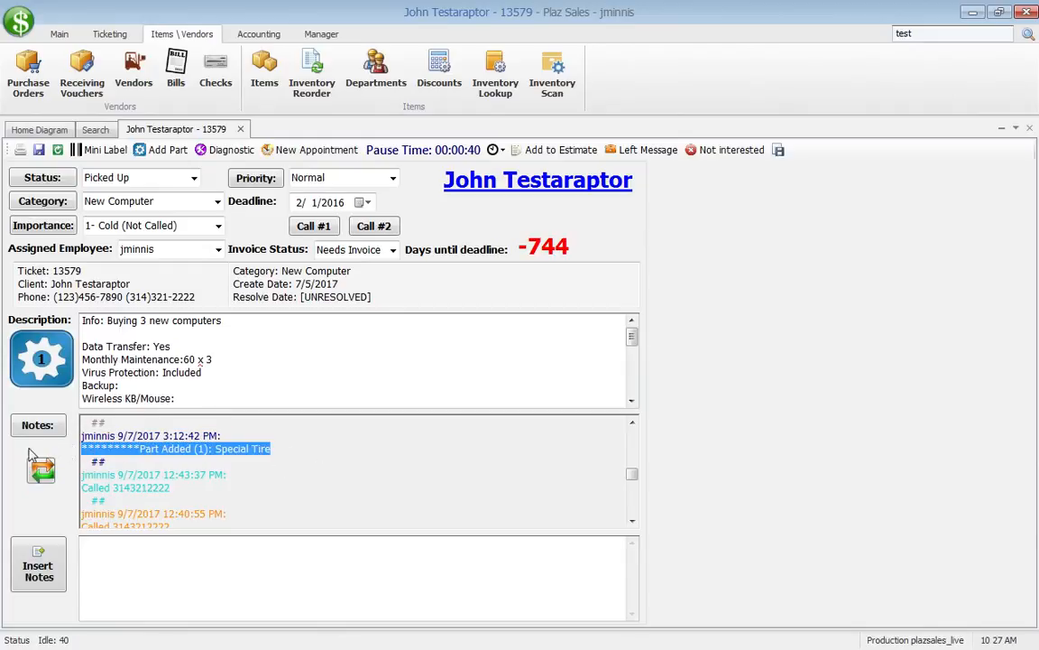
scroll(353, 472, down, 4)
scroll(285, 422, down, 6)
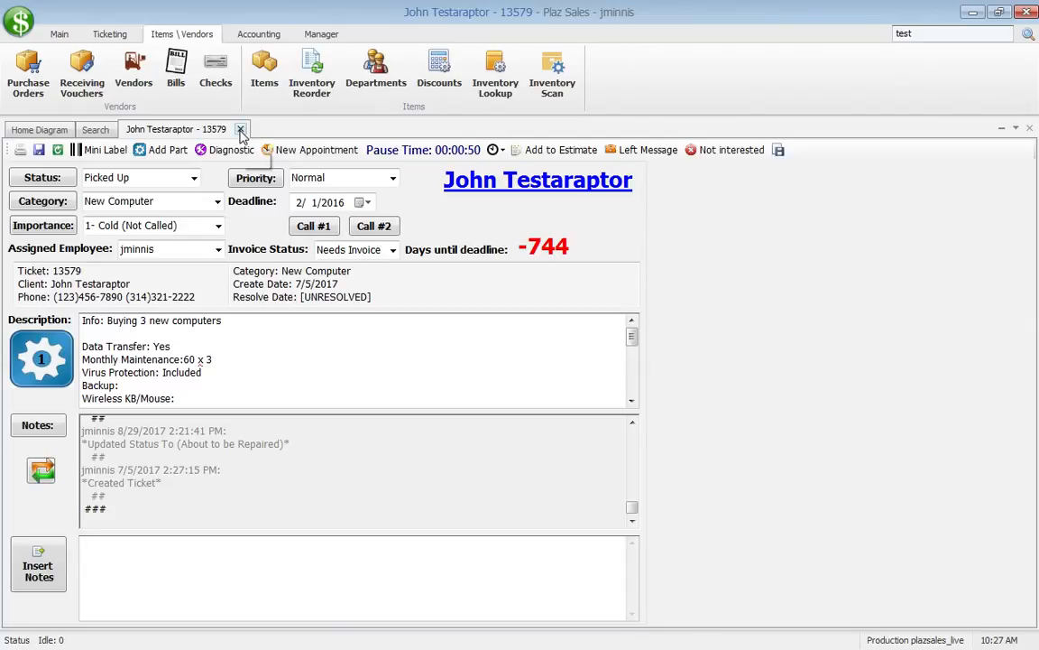
Step: Close the ticket and the search results, and view the shared appointments calendar
click(240, 132)
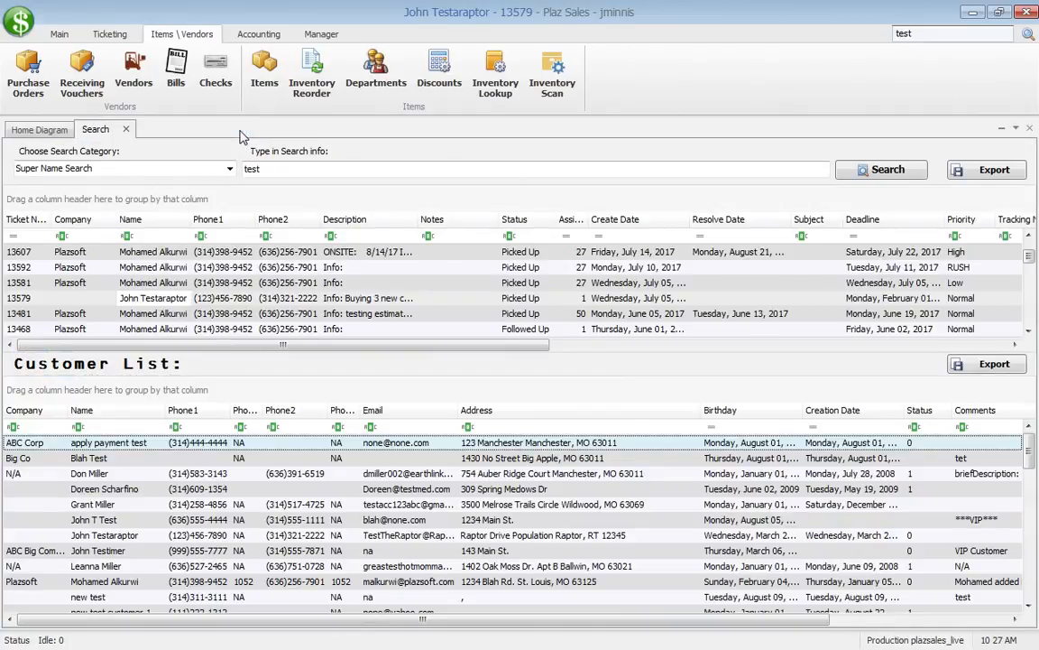
click(126, 130)
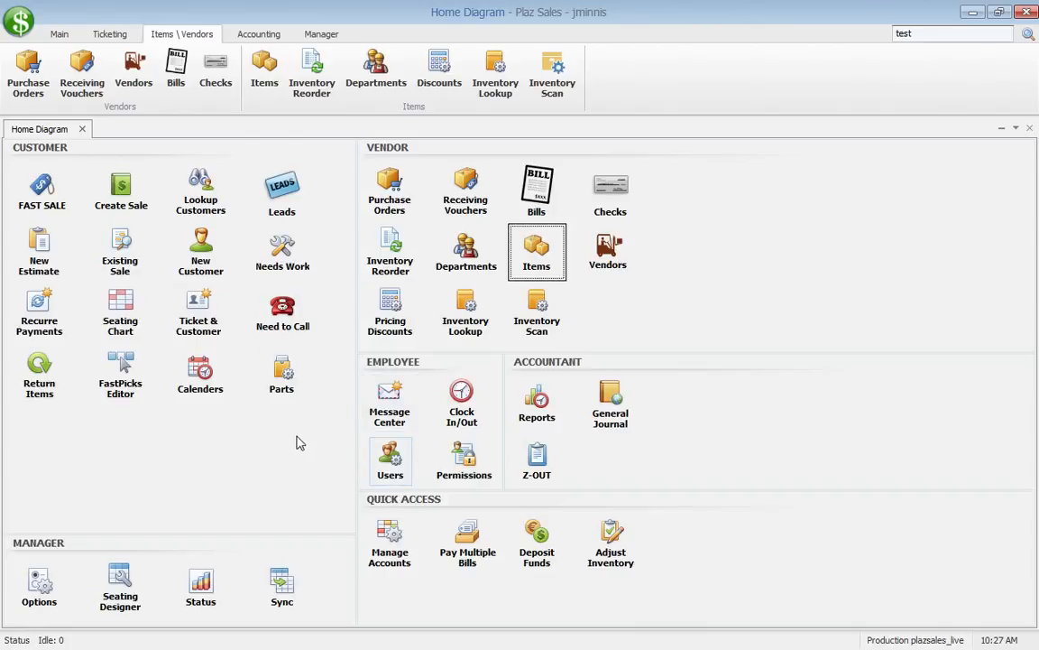
click(191, 361)
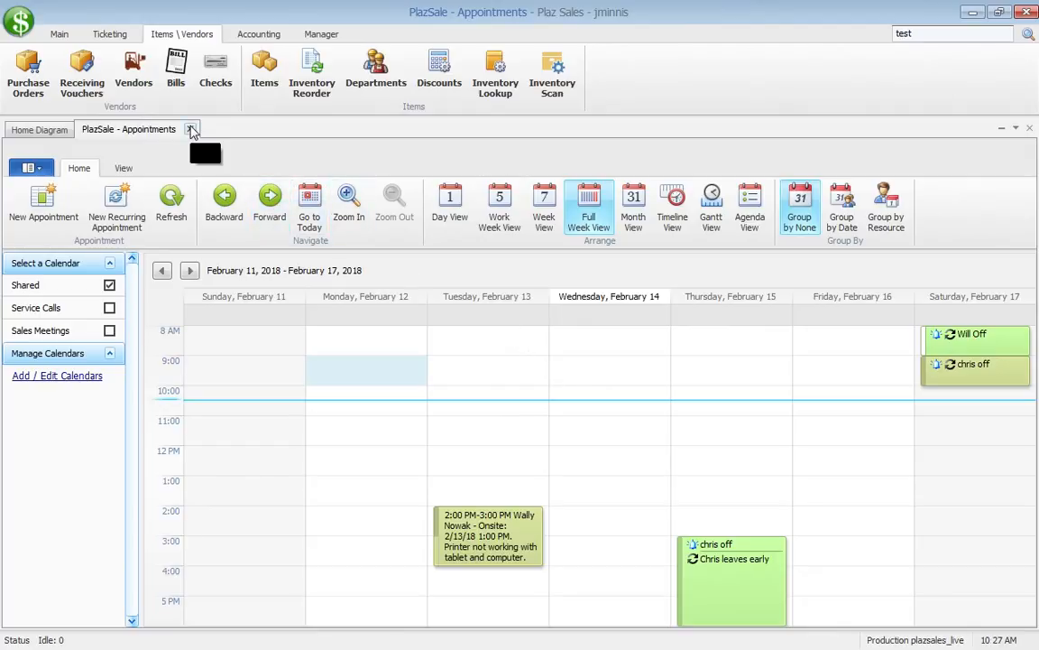
Step: View the shared appointments calendar by month and by day, and close it
click(634, 212)
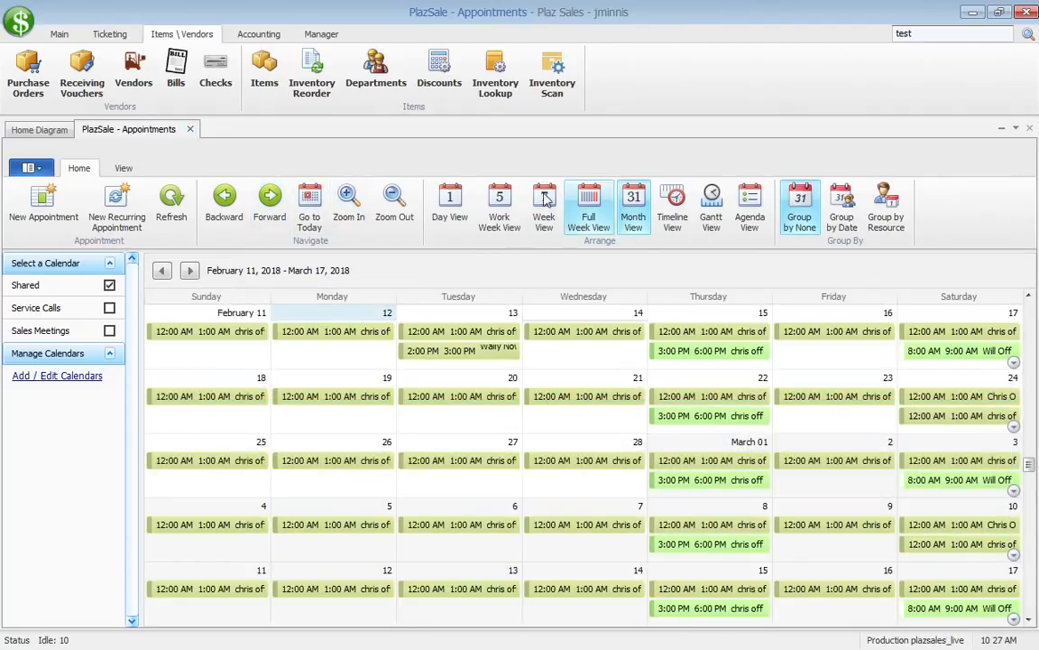
click(450, 206)
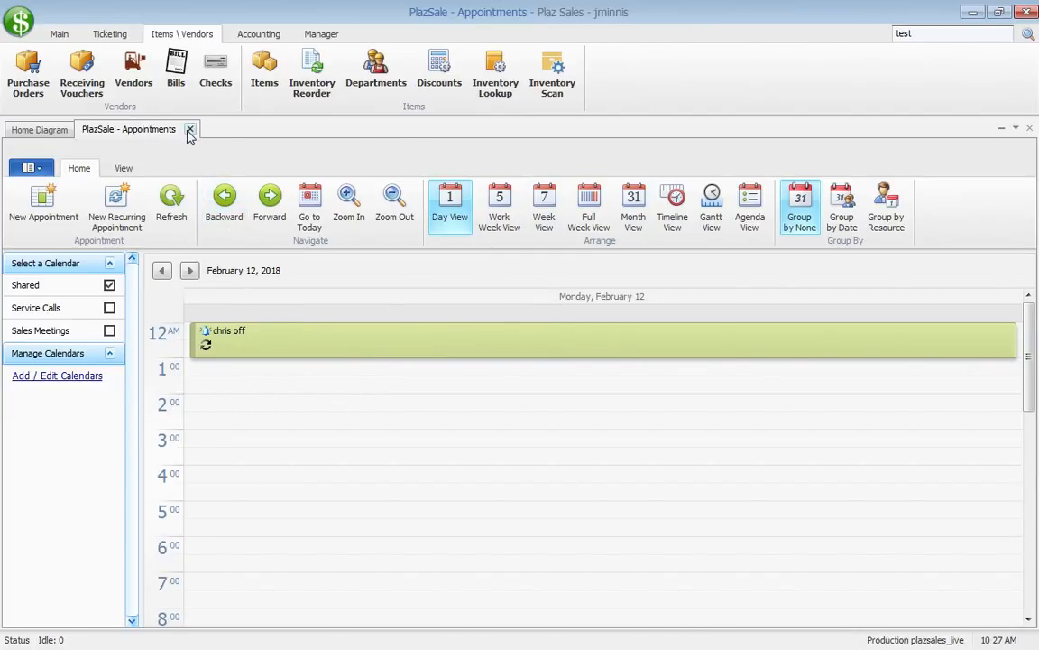
click(189, 130)
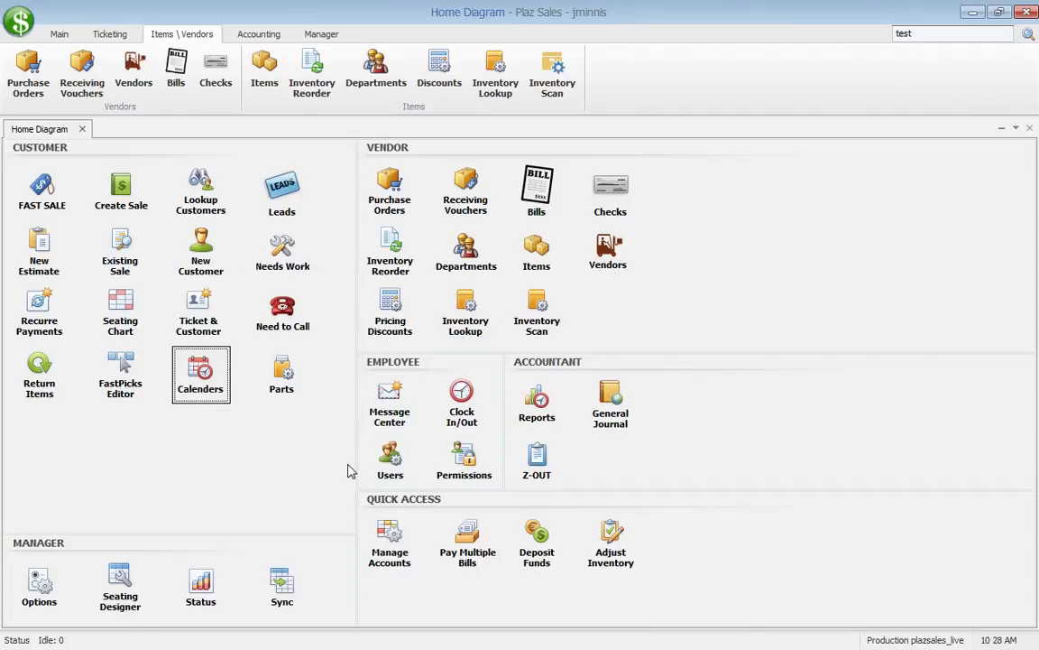
Step: Generate the Expenses report for the Last 7 Days time period
click(539, 408)
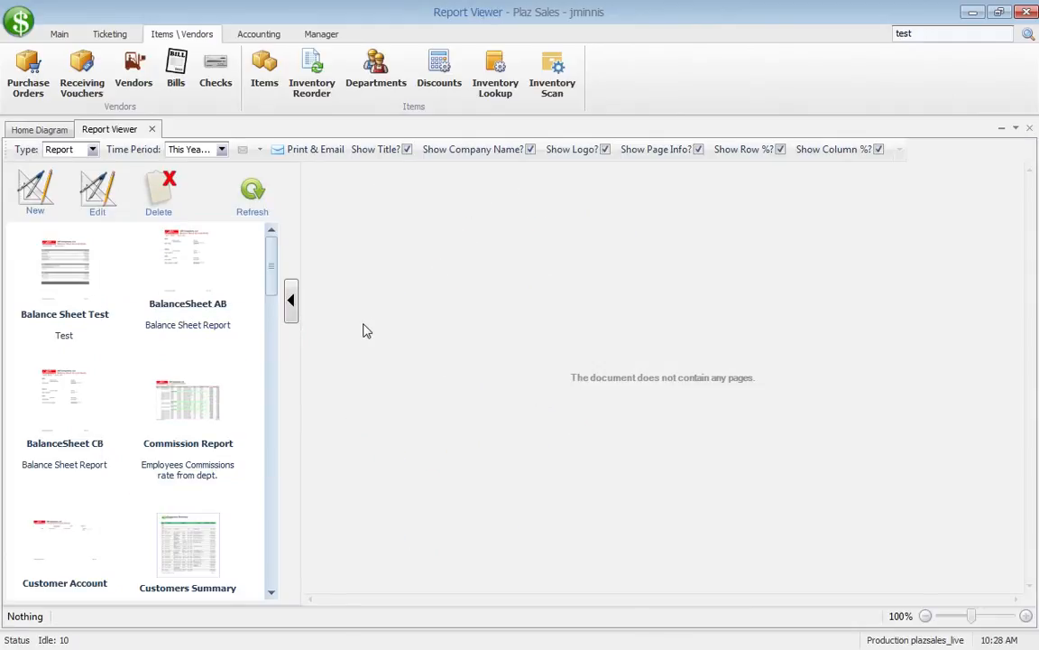
drag(271, 279, 263, 355)
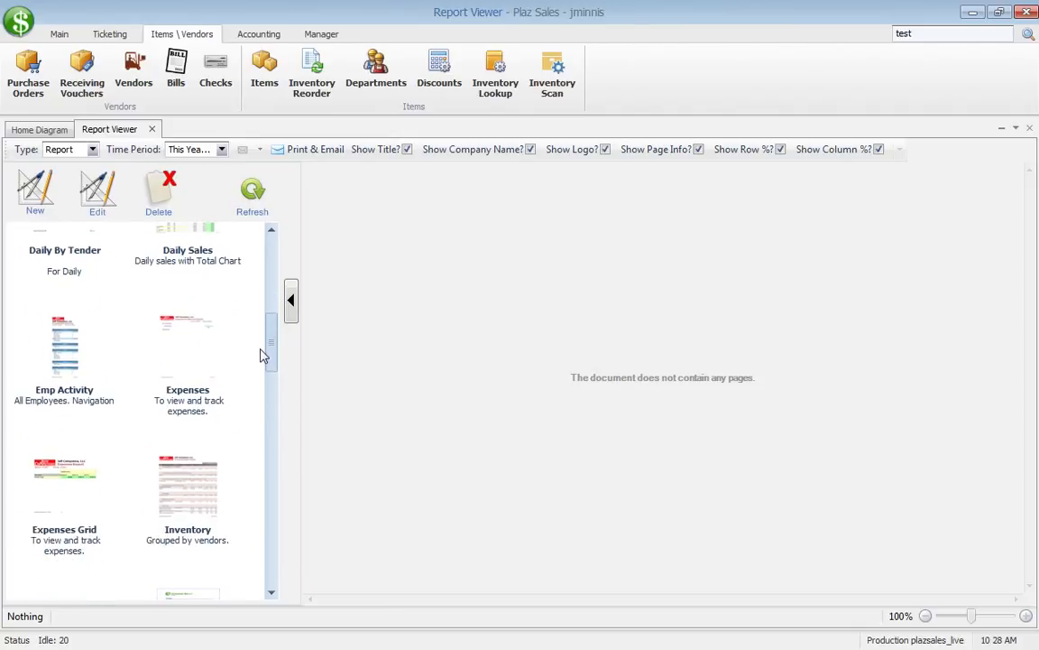
click(221, 149)
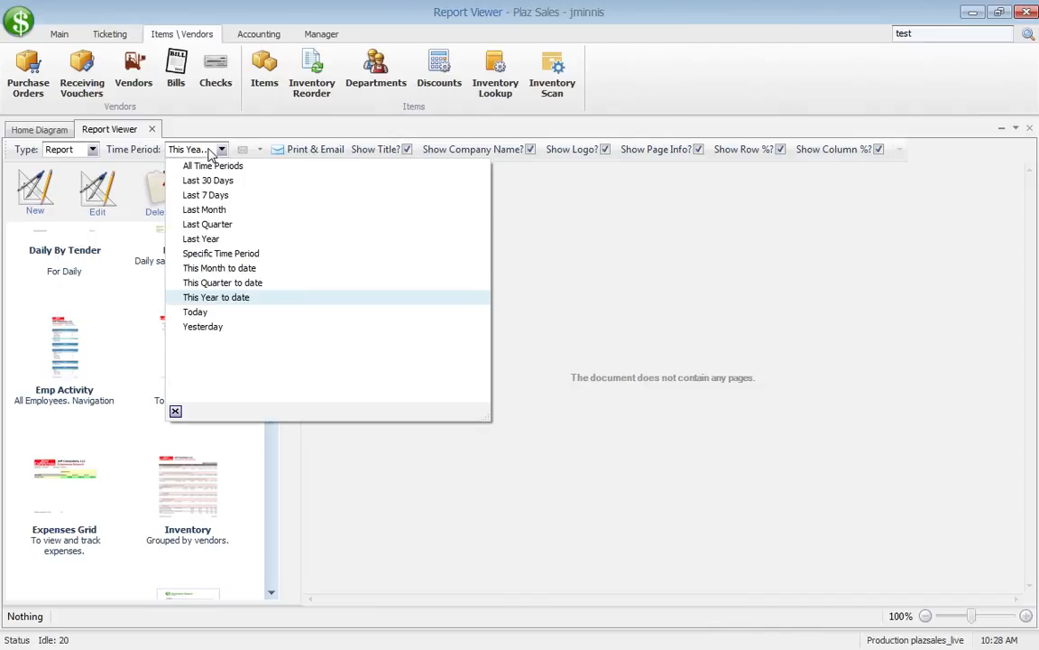
click(213, 195)
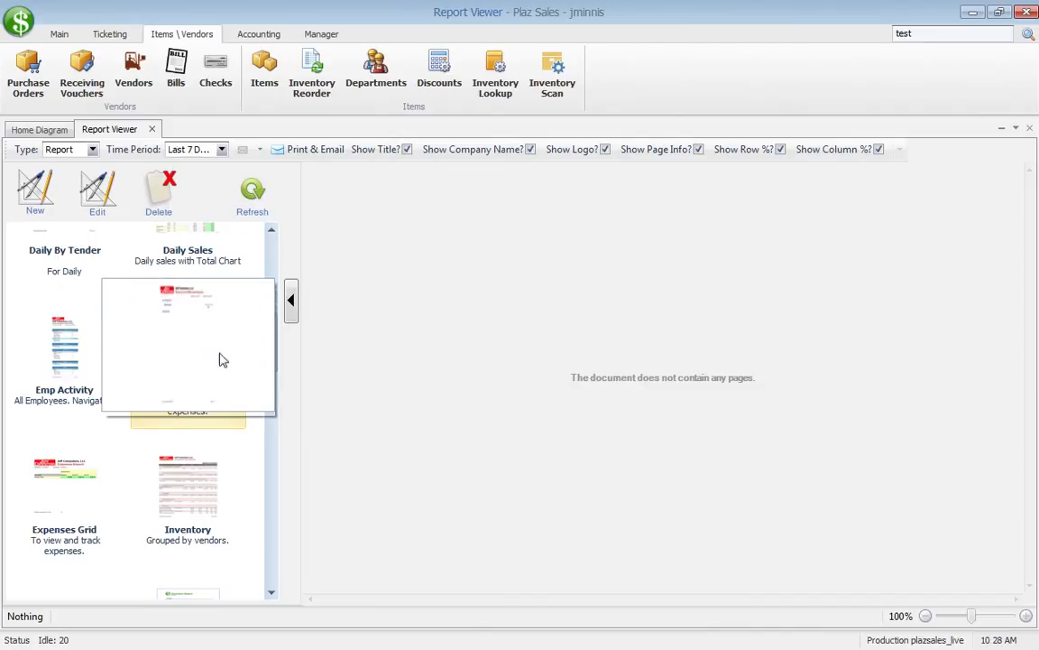
mouse_move(272, 326)
mouse_down()
mouse_move(273, 345)
mouse_move(272, 336)
mouse_up()
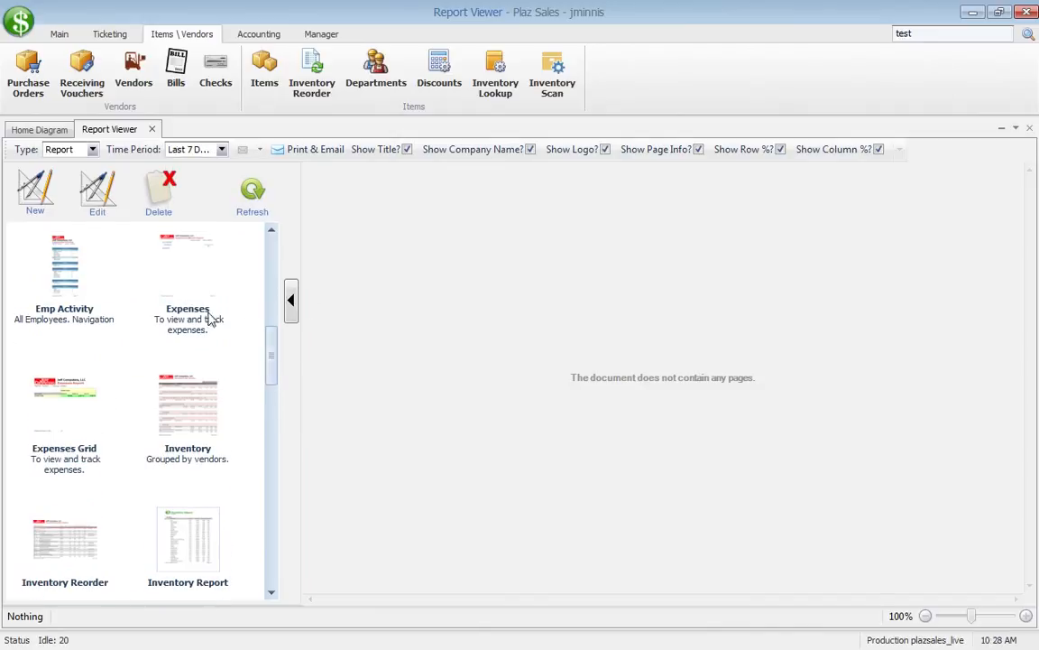
click(208, 320)
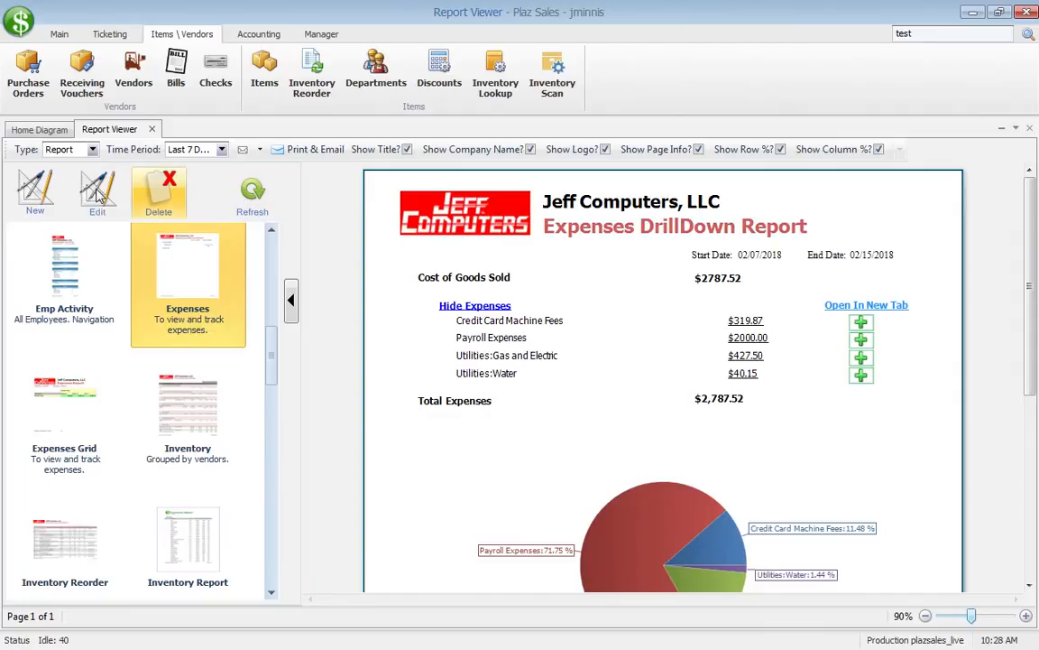
Step: Examine the Expenses report's layout and its cost of goods sold field in the report designer, and close the designer and report viewer
click(97, 194)
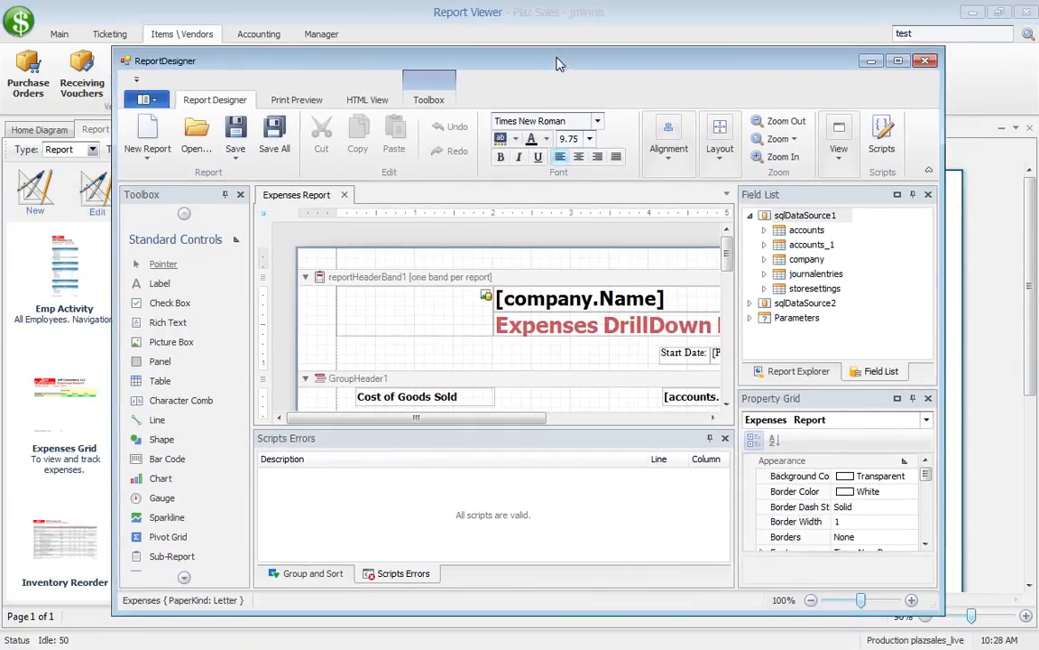
double_click(569, 94)
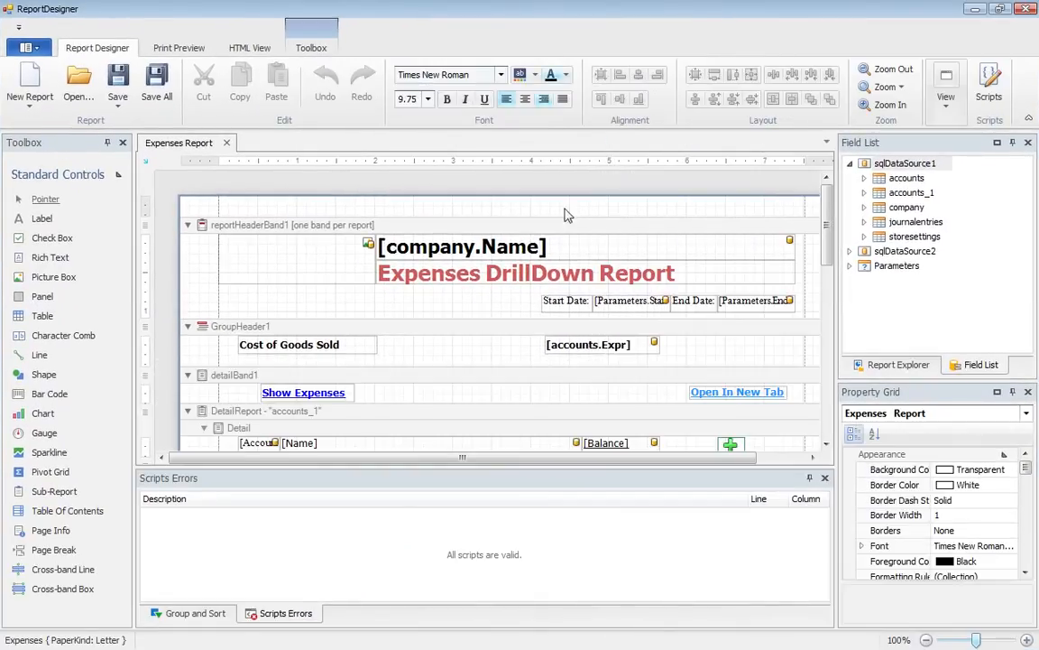
drag(829, 231, 830, 275)
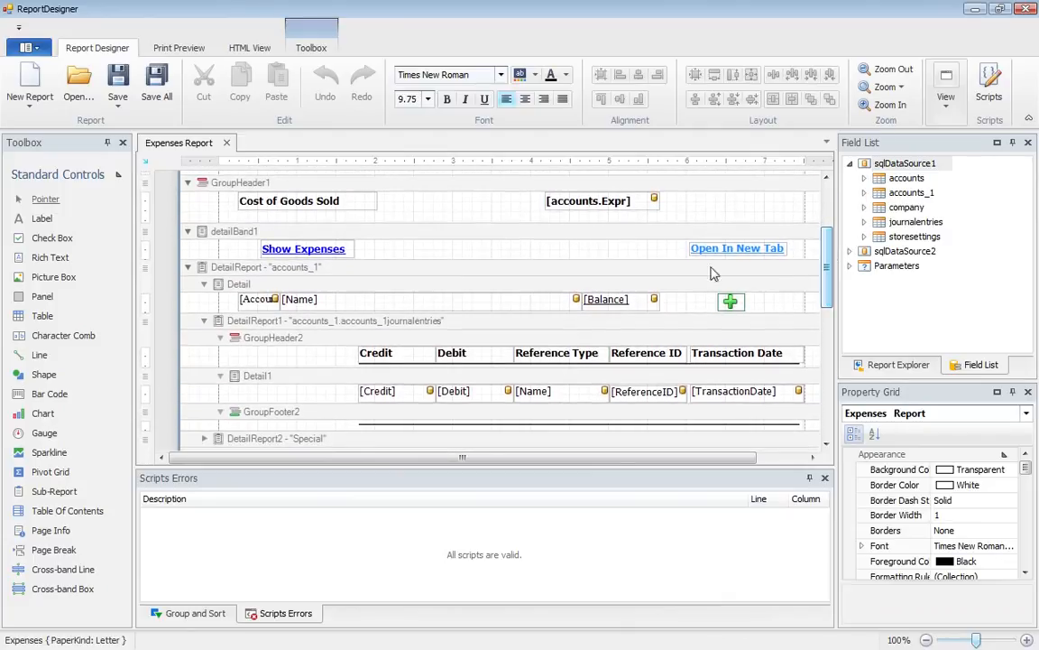
click(559, 205)
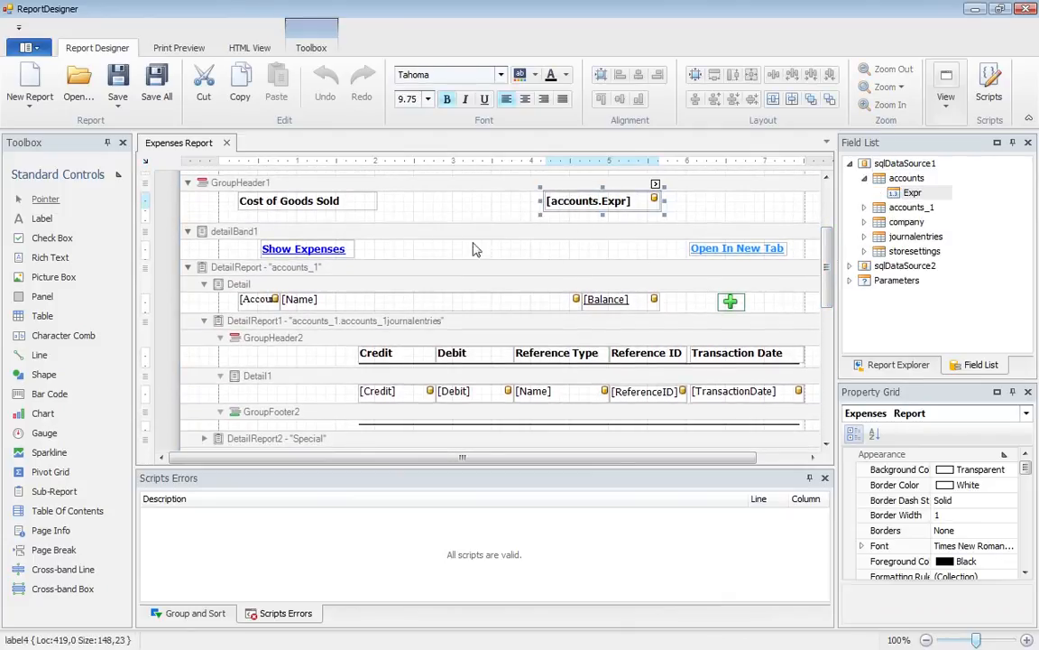
scroll(538, 283, up, 3)
scroll(558, 305, down, 2)
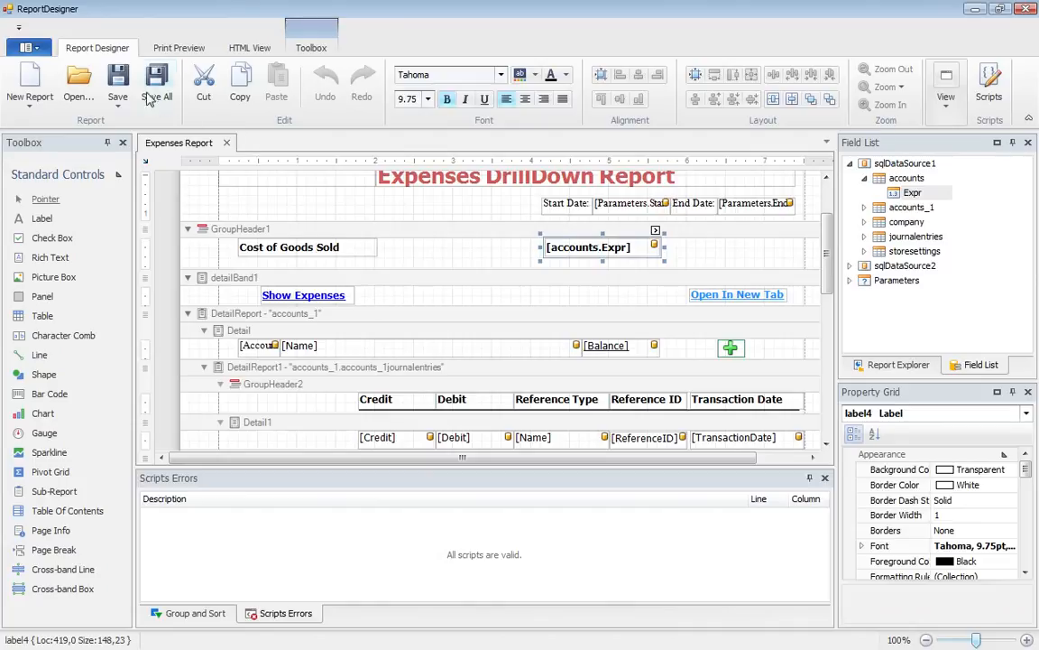
click(1026, 11)
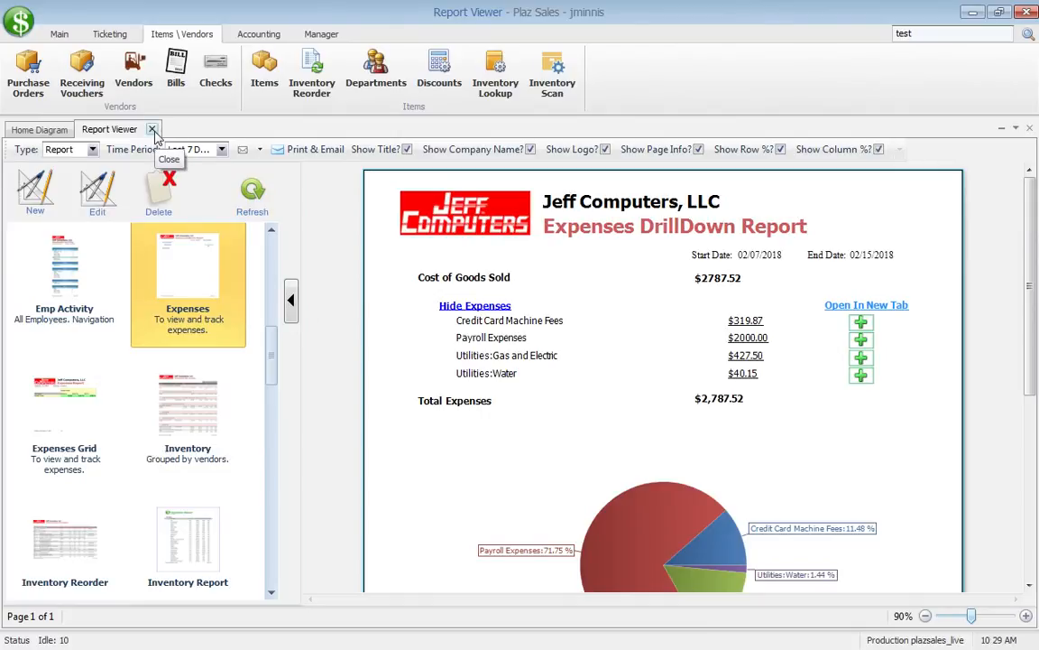
click(153, 130)
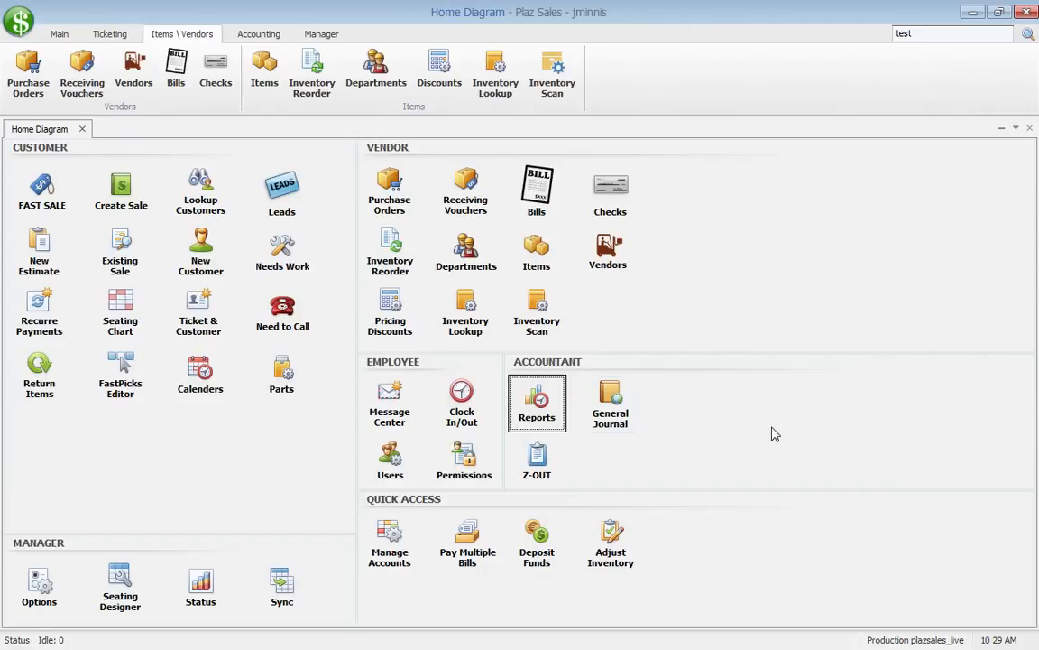
Step: View the Z-Out cash drawer reconciliation form with its balance and drawer count fields, and close it without saving
click(537, 460)
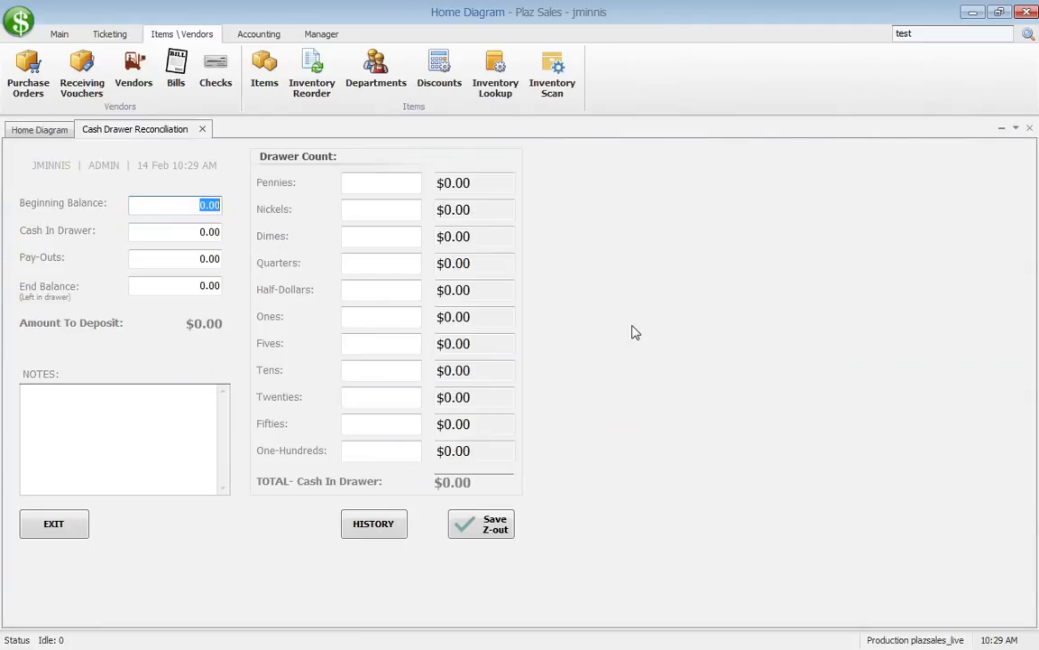
click(204, 130)
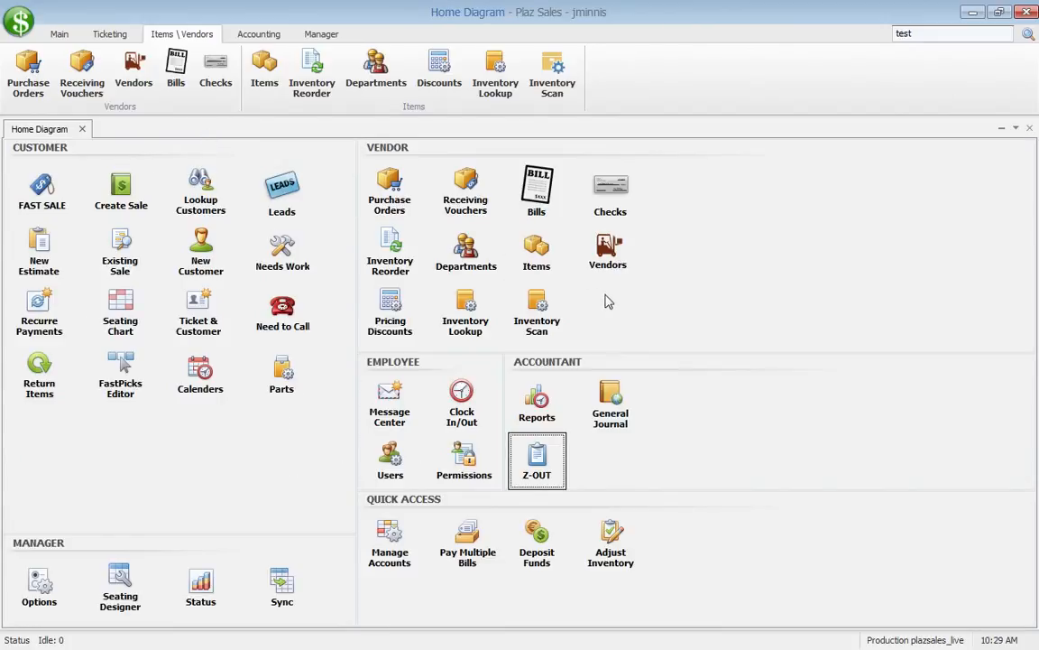
click(551, 462)
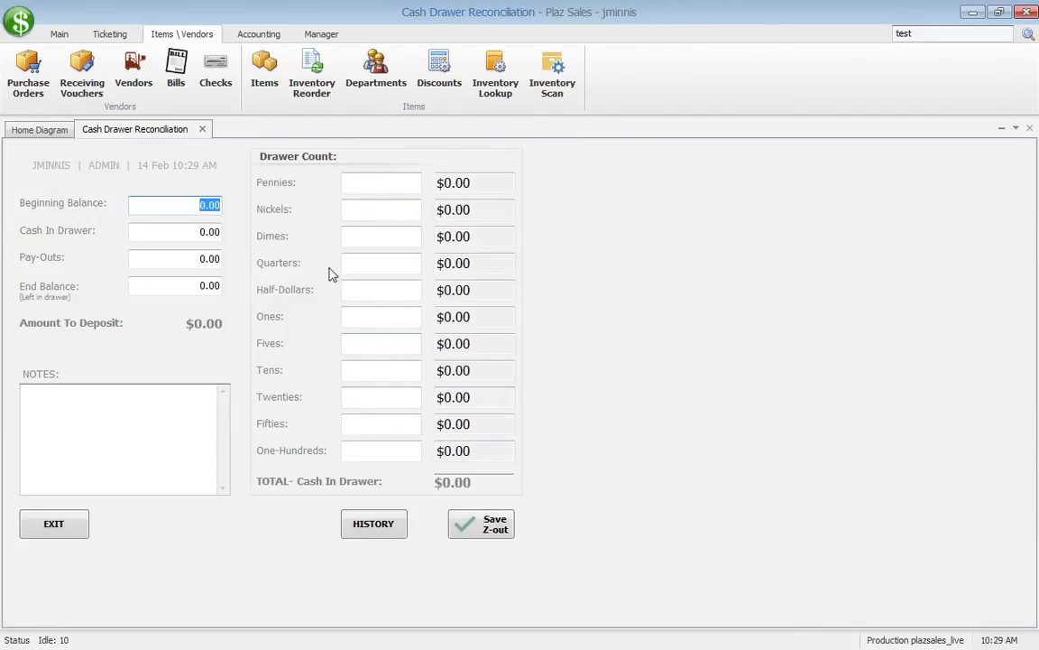
click(203, 130)
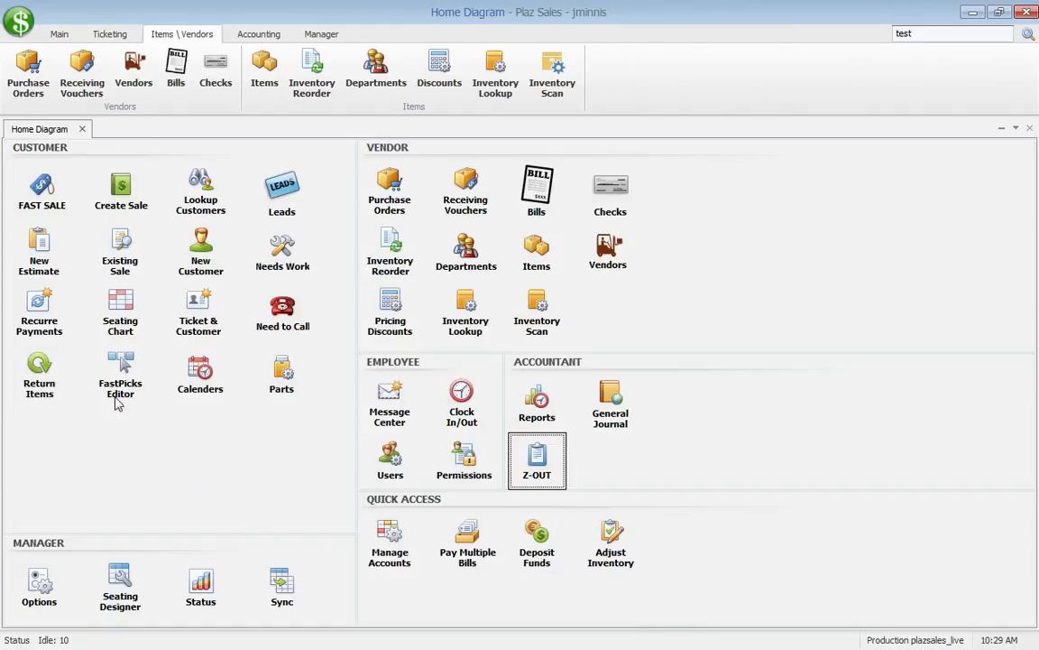
Step: View the restaurant seating chart and the status and payment options for table 1, and close the chart
click(124, 309)
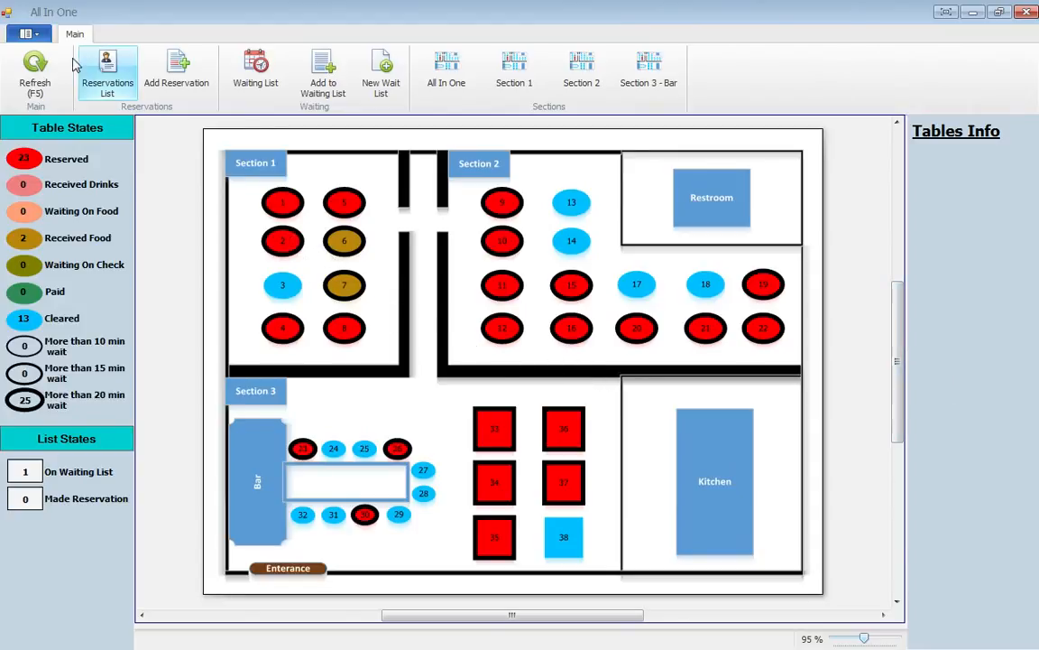
click(1029, 13)
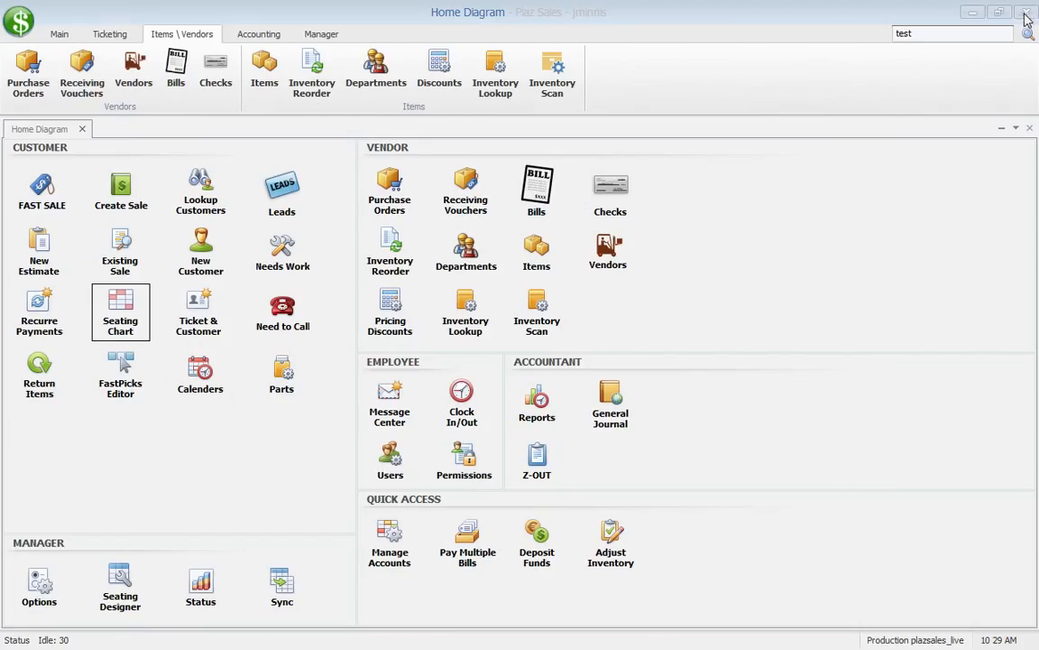
click(108, 297)
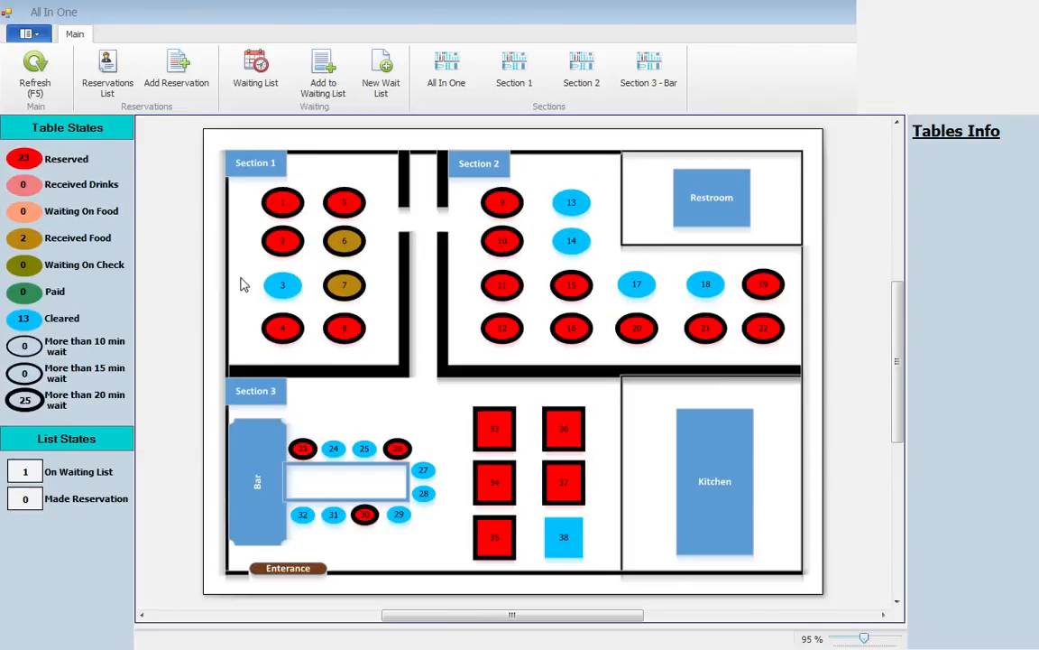
right_click(285, 206)
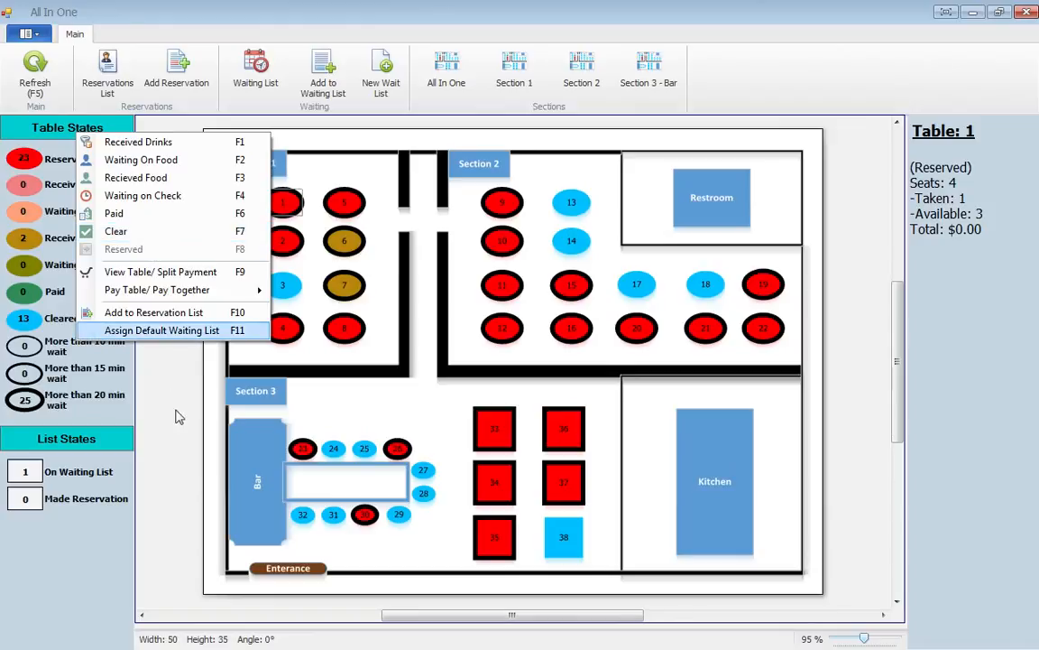
click(159, 377)
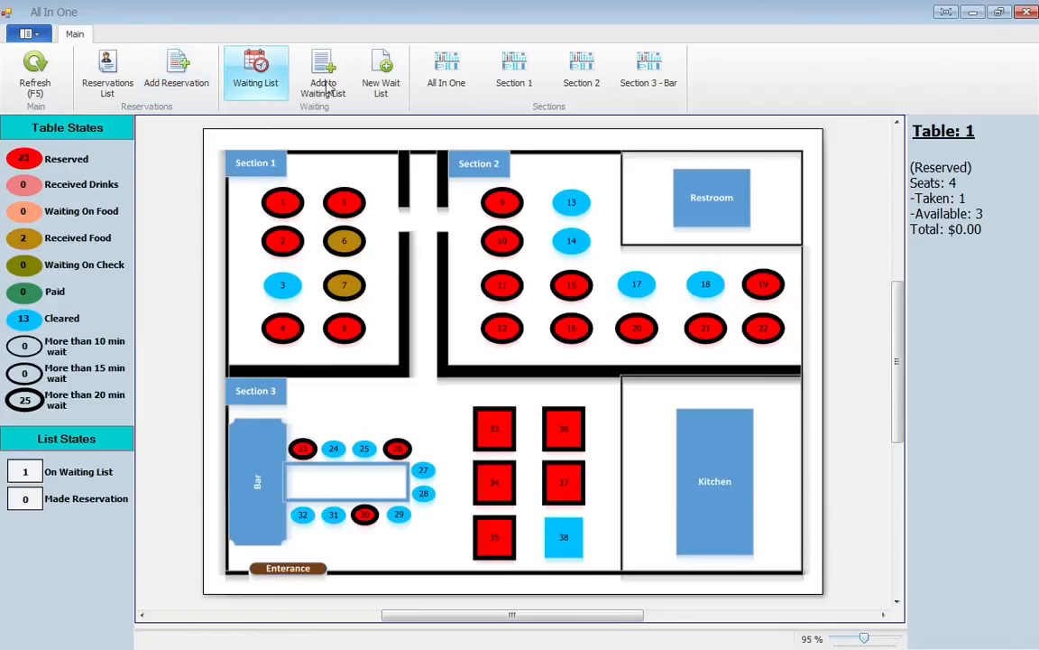
click(1023, 15)
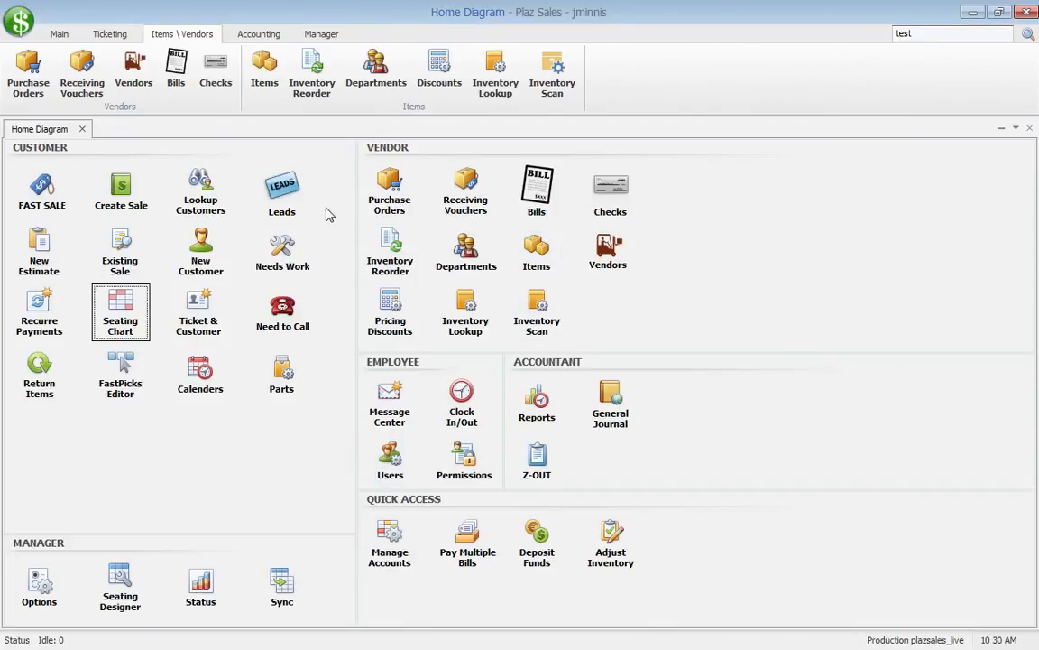
click(246, 36)
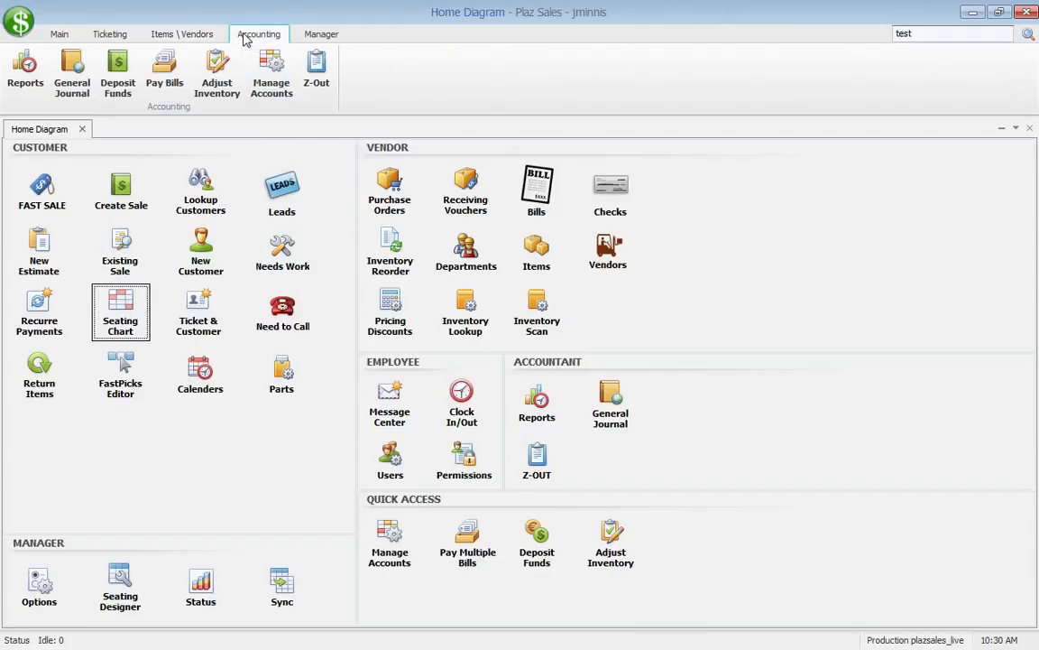
click(327, 36)
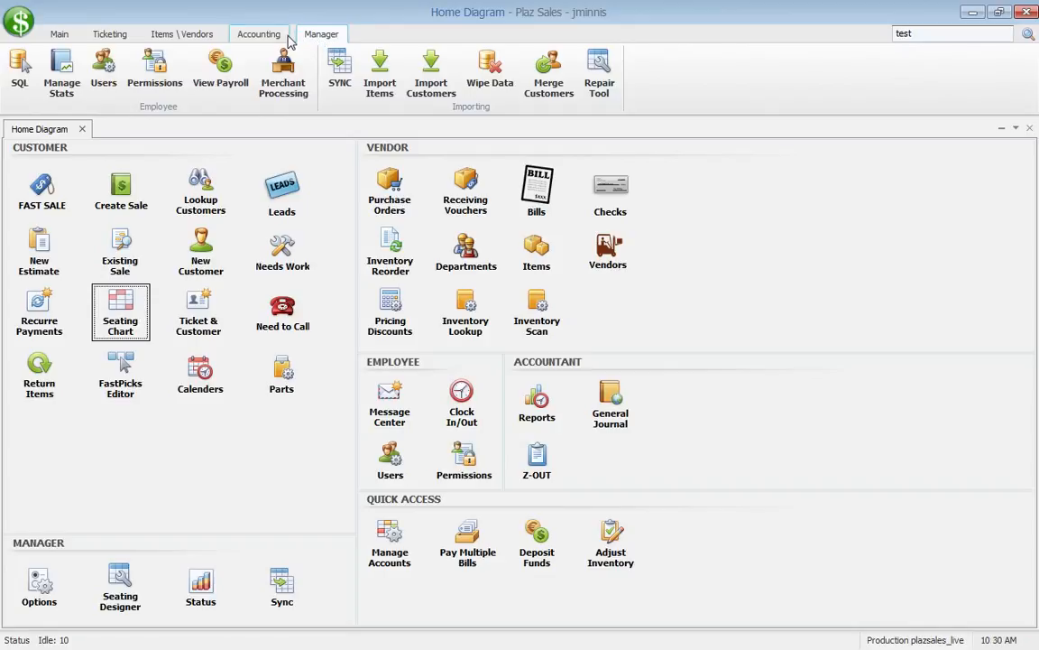
click(254, 39)
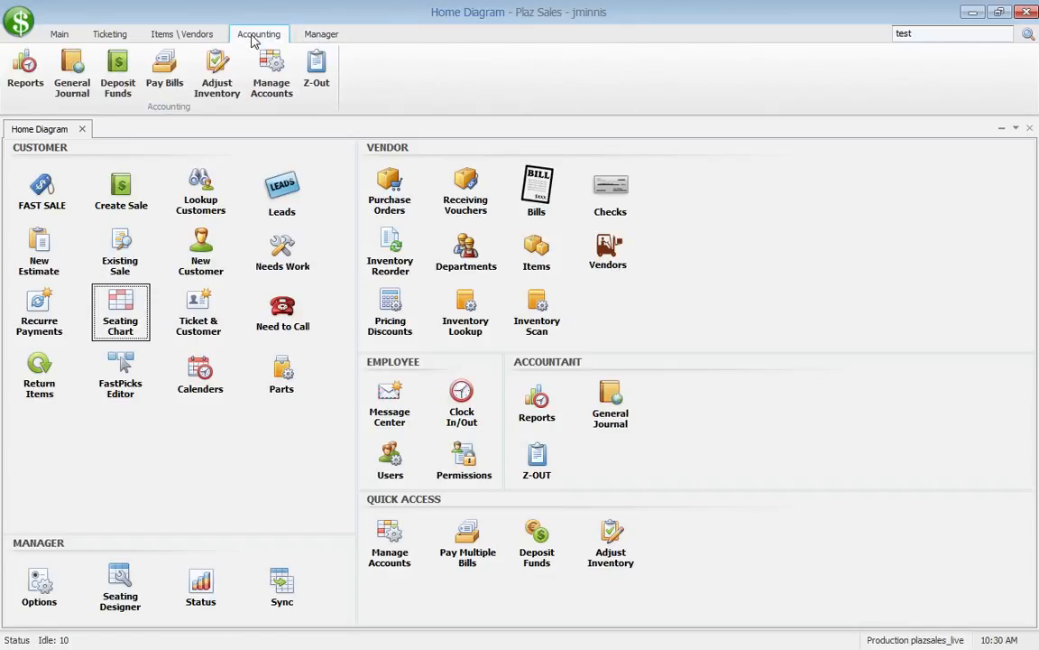
click(184, 42)
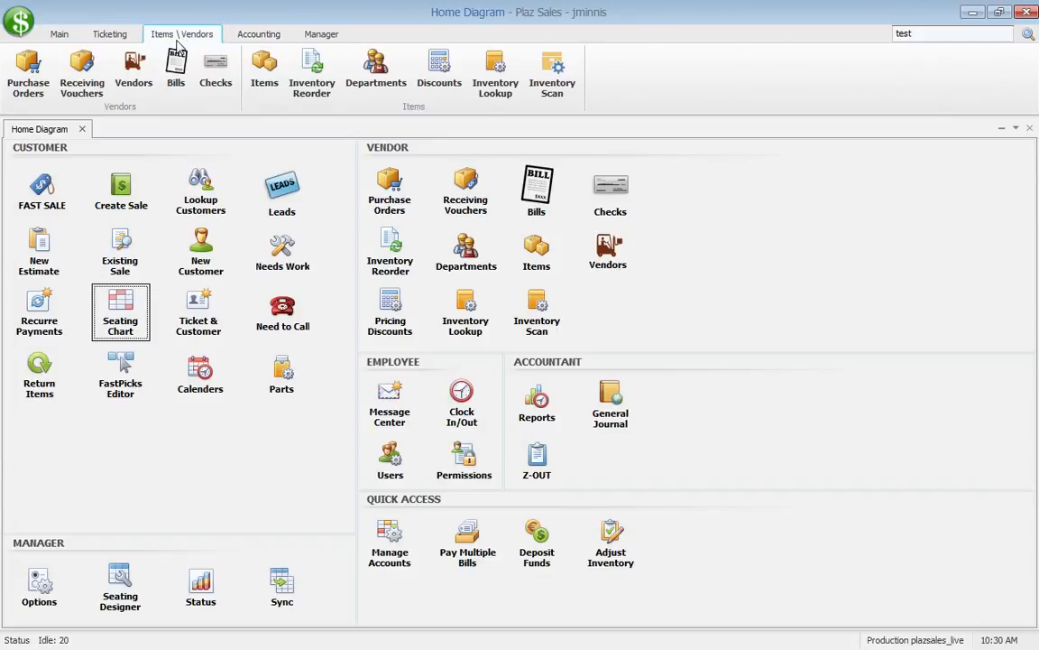
click(109, 36)
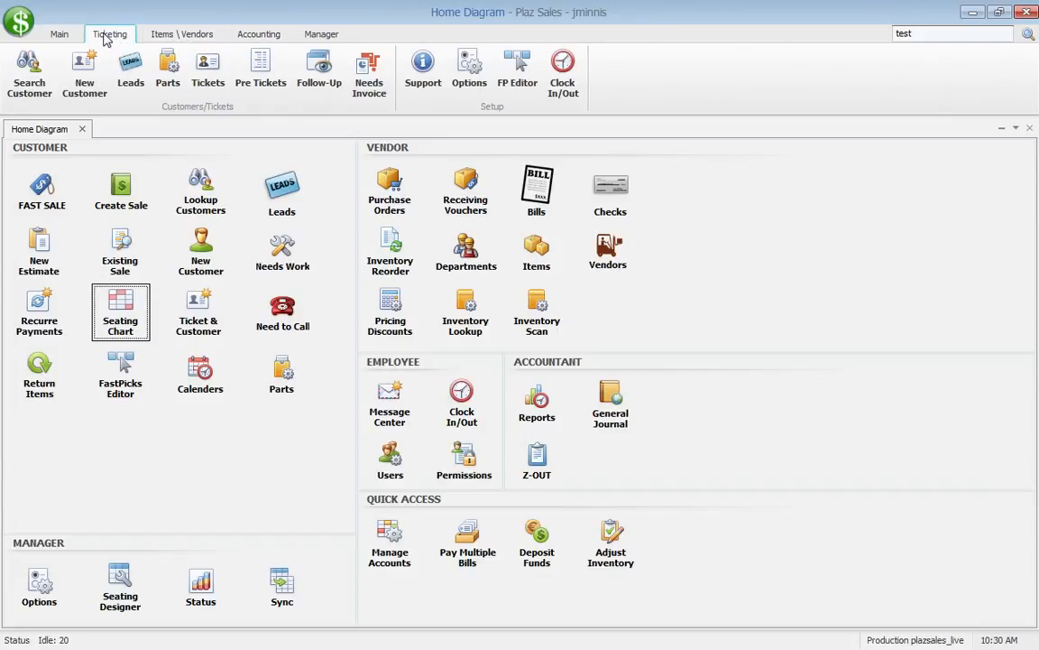
Step: View the list of items to synchronize from QuickBooks, exit without syncing, and return to the main command set
click(314, 34)
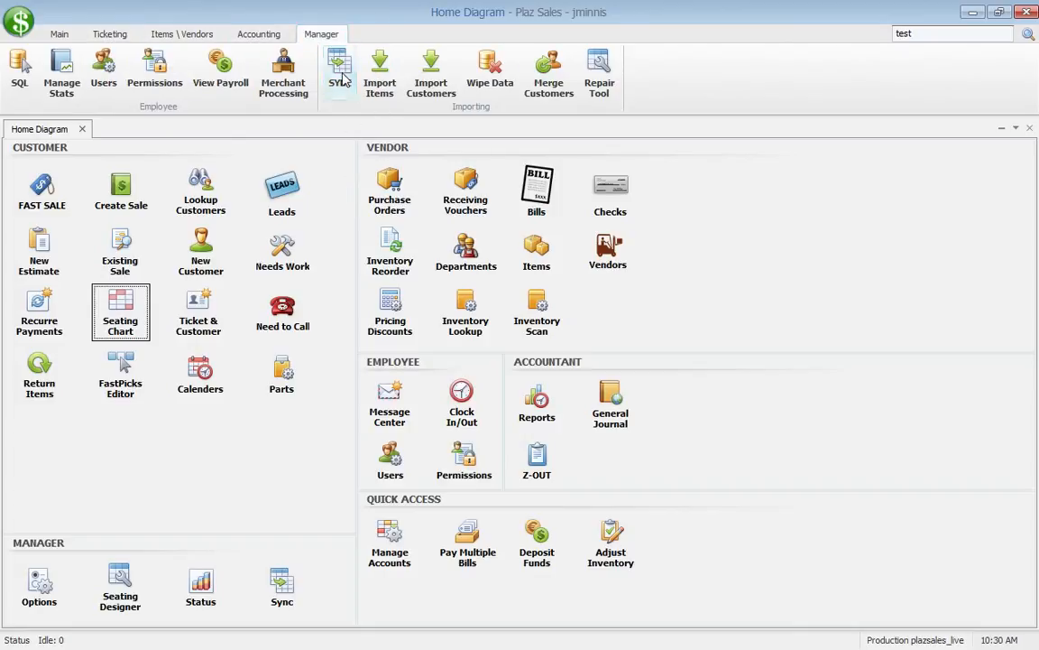
click(341, 79)
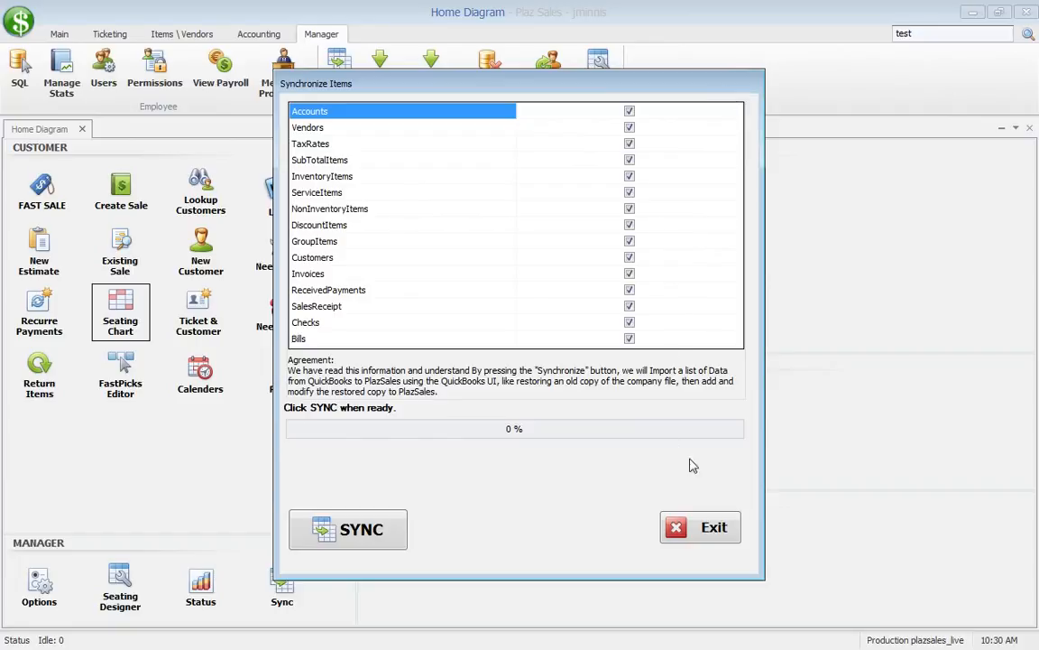
click(693, 527)
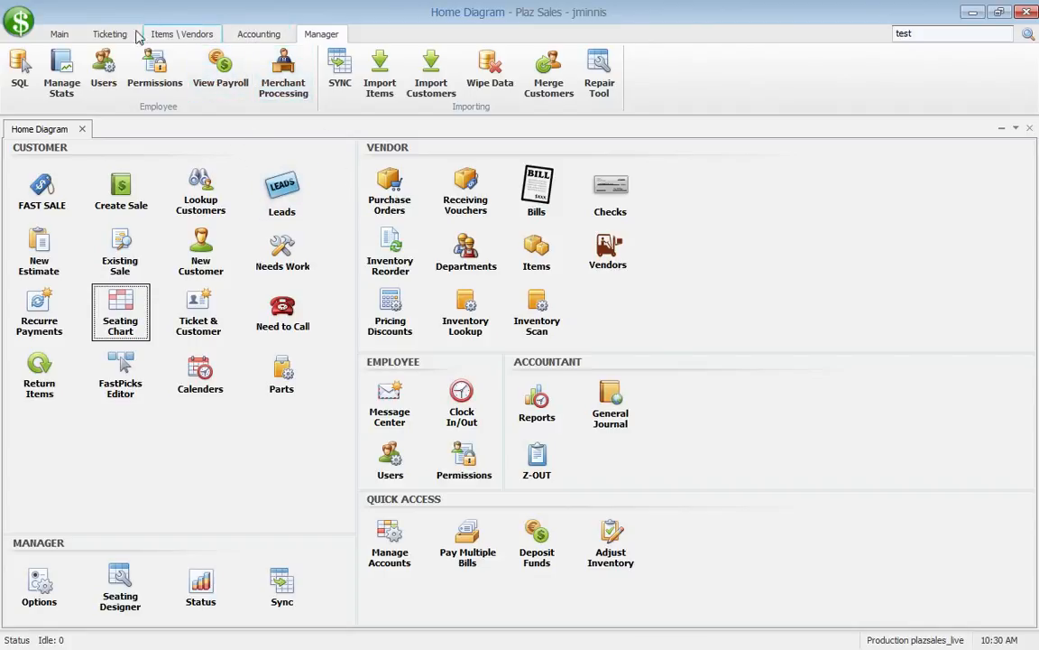
click(59, 35)
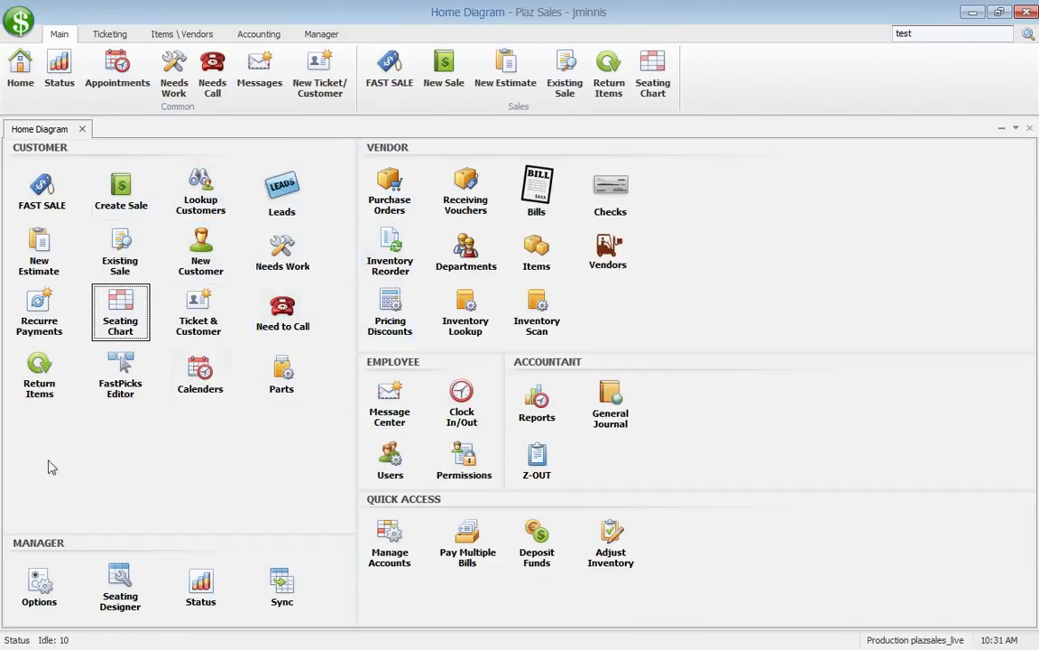
Step: Open the most recent closed sale for item returns, select its DRD07-ED0 DLC item, and close the return form without processing it
click(39, 395)
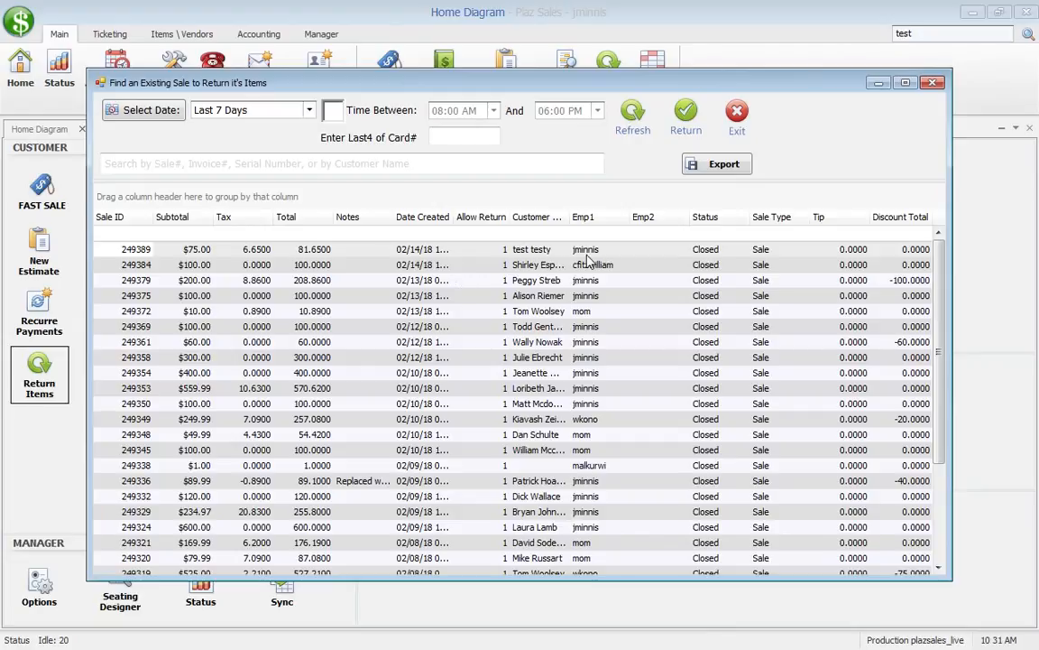
double_click(354, 252)
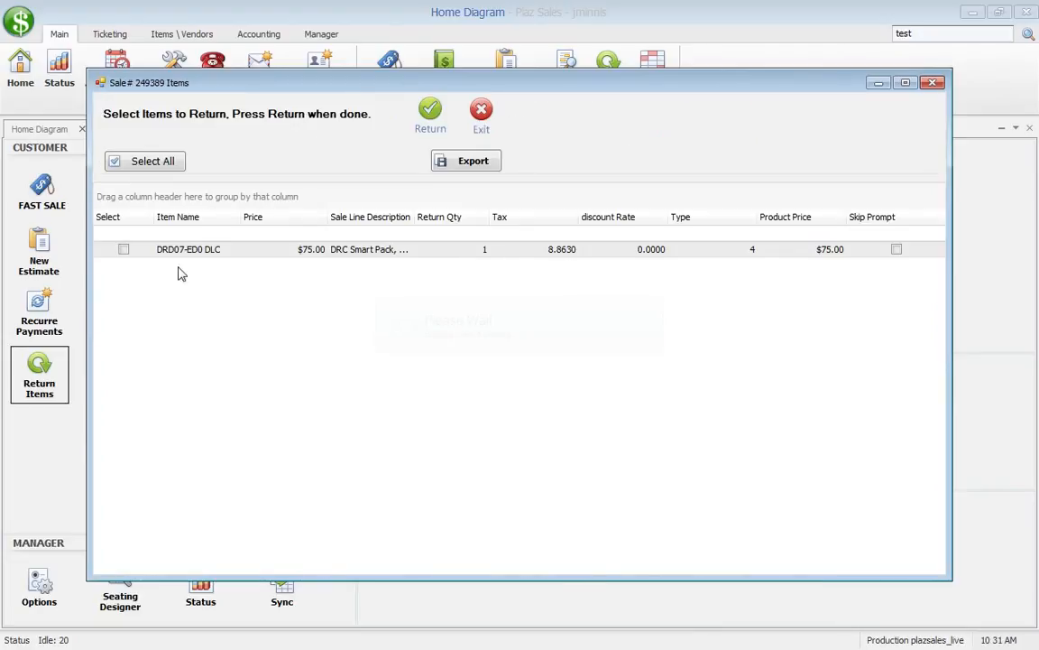
click(123, 251)
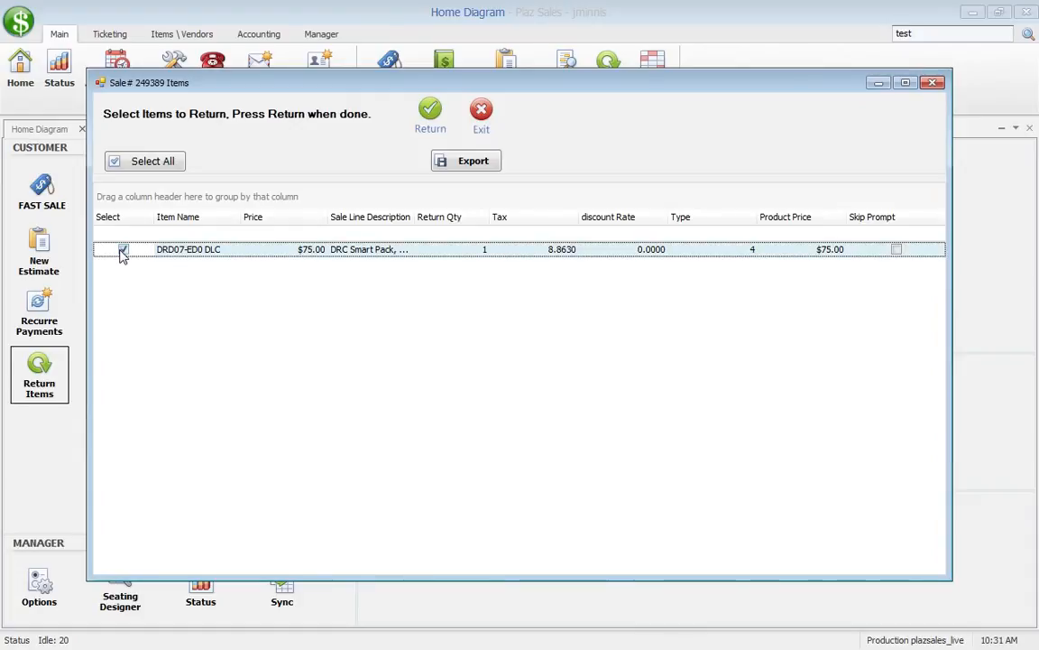
click(934, 83)
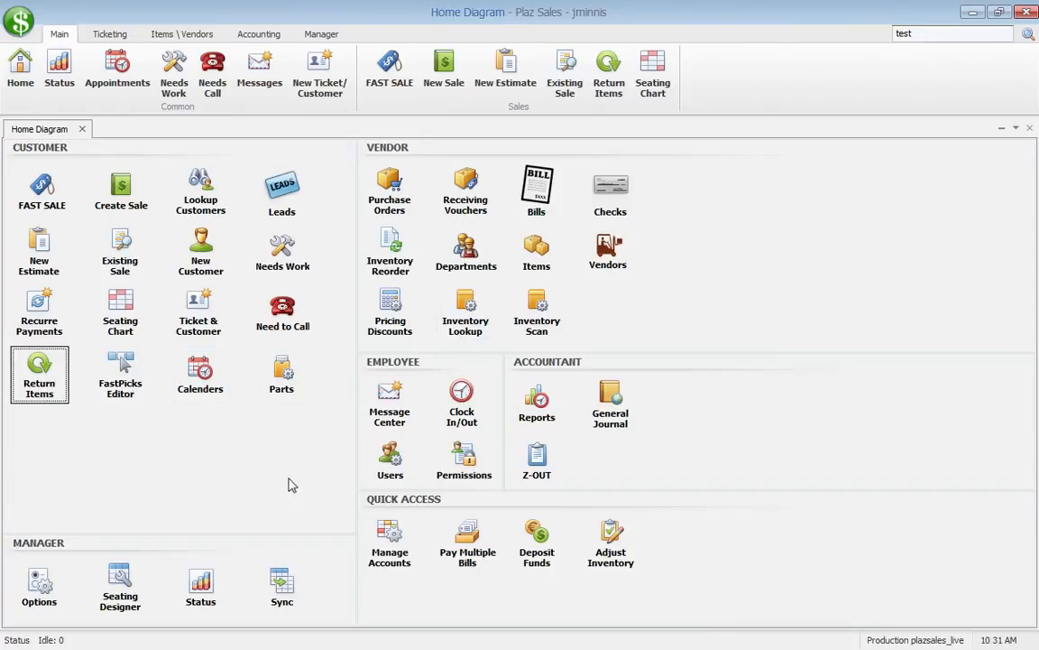
Step: Open the FastPicks Editor, expand Custom Shoe Store and its Molded Shoe item, and view the first subitem's product and price details
click(133, 366)
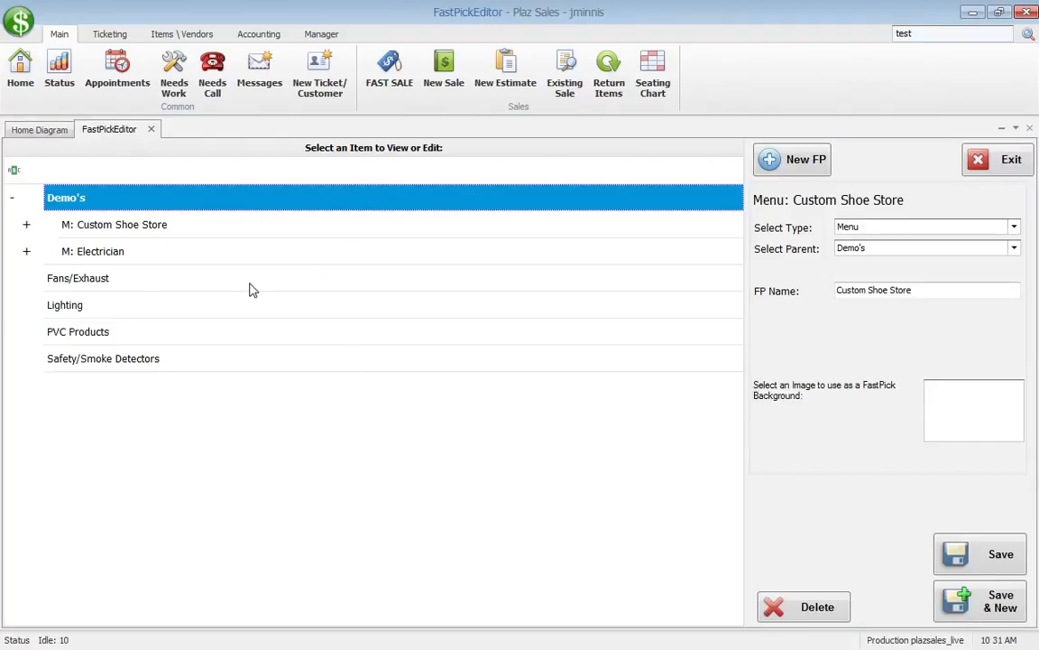
click(27, 226)
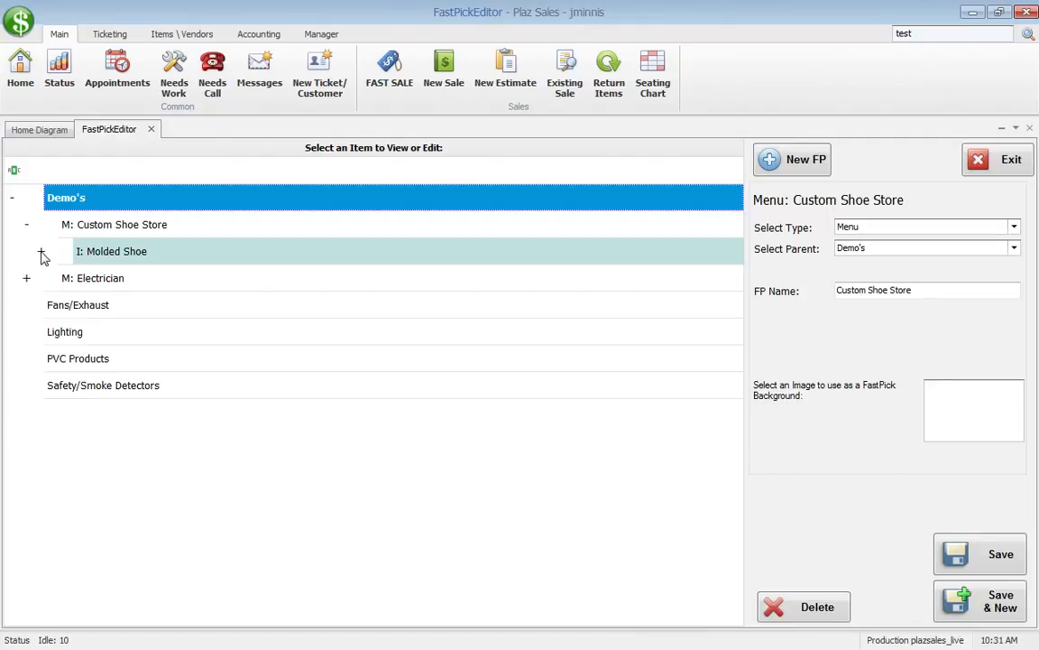
click(124, 259)
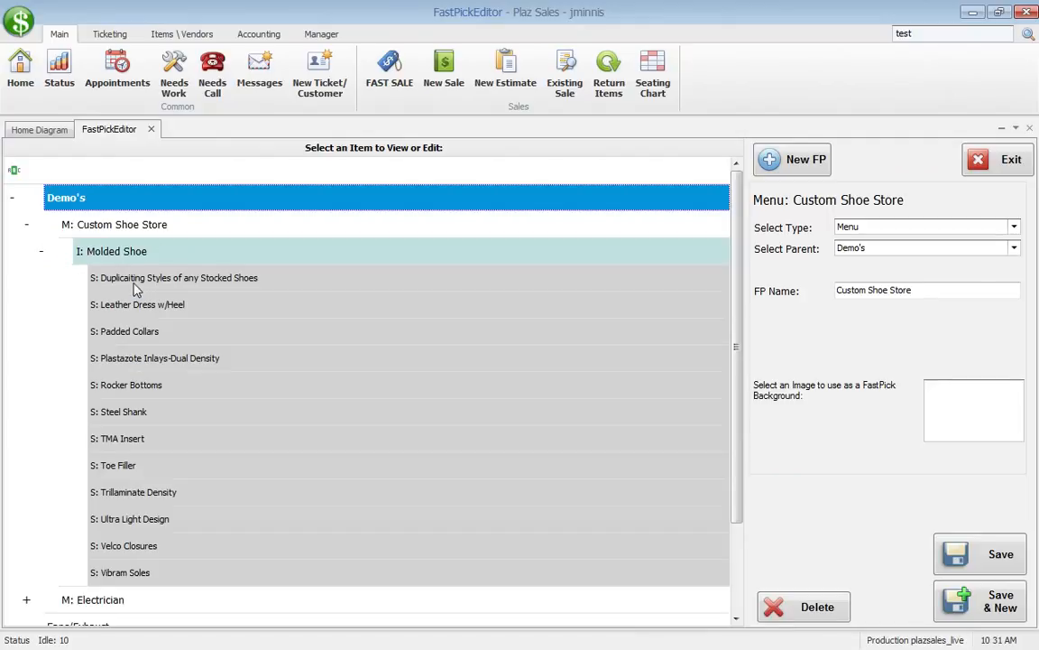
click(124, 275)
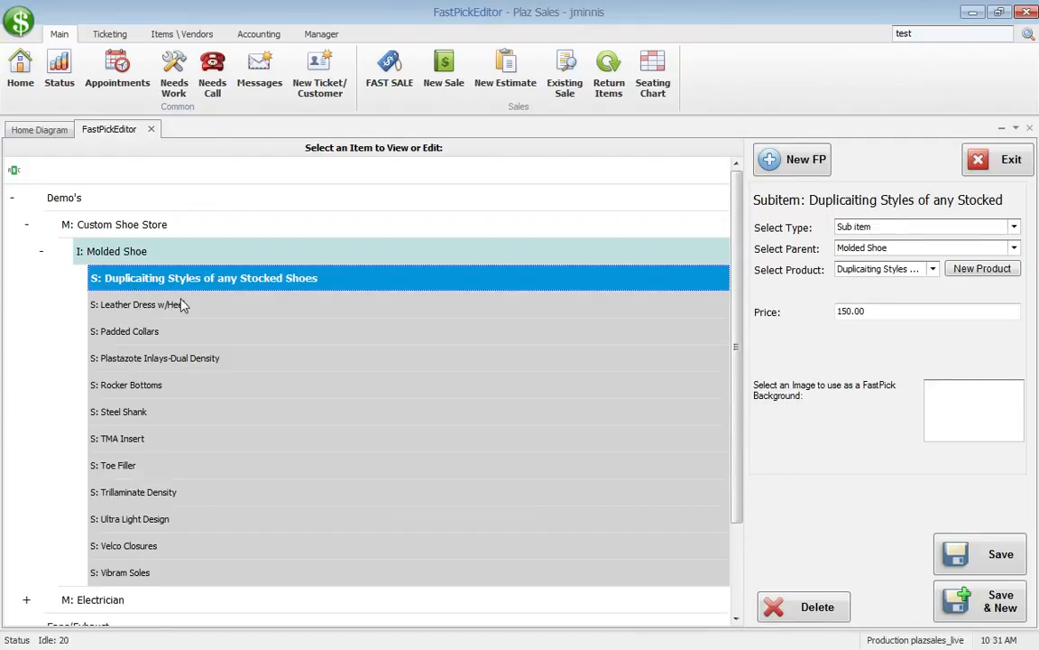
scroll(167, 289, down, 1)
scroll(127, 433, down, 1)
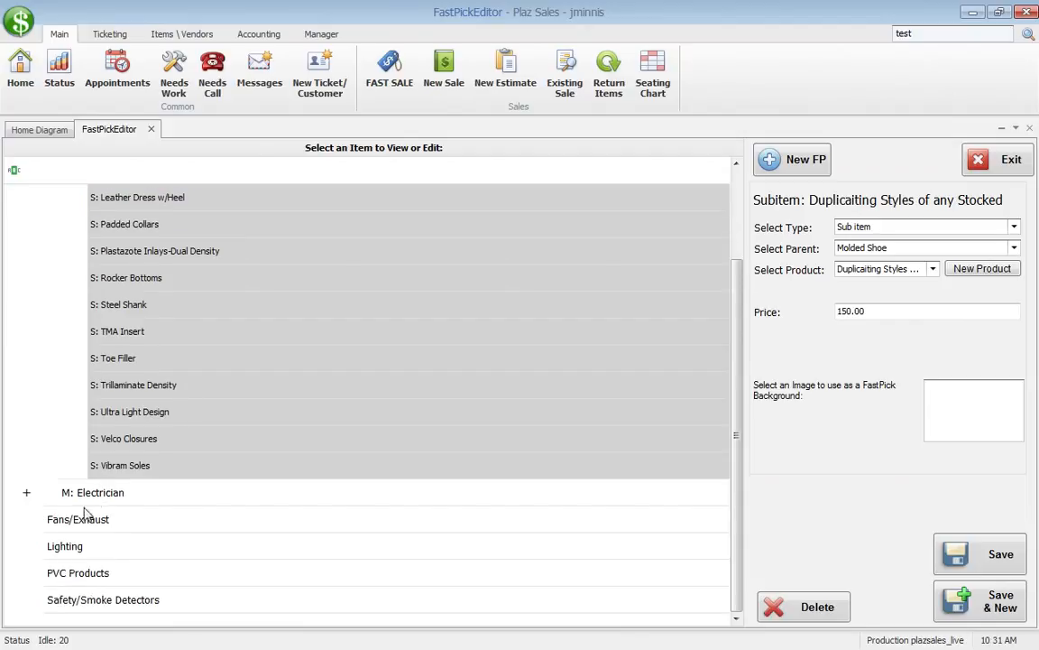
Step: Expand the Electrician menu, view the DRD07-ED0 DLC item's details and its copy and link options, and close the FastPicks Editor
click(107, 492)
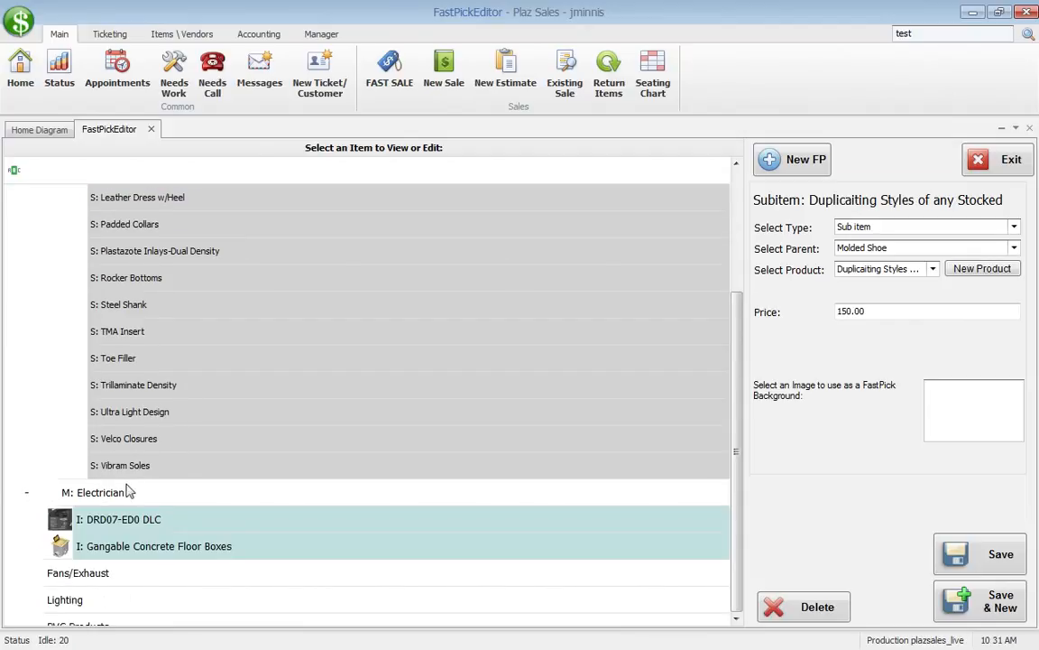
scroll(110, 464, down, 1)
click(113, 465)
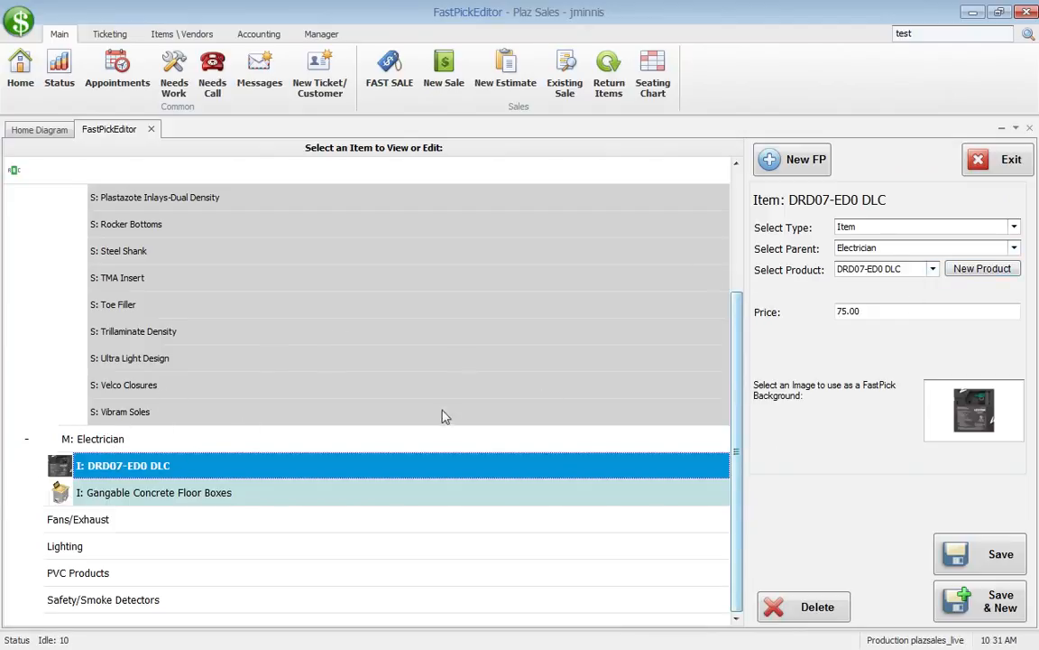
right_click(262, 464)
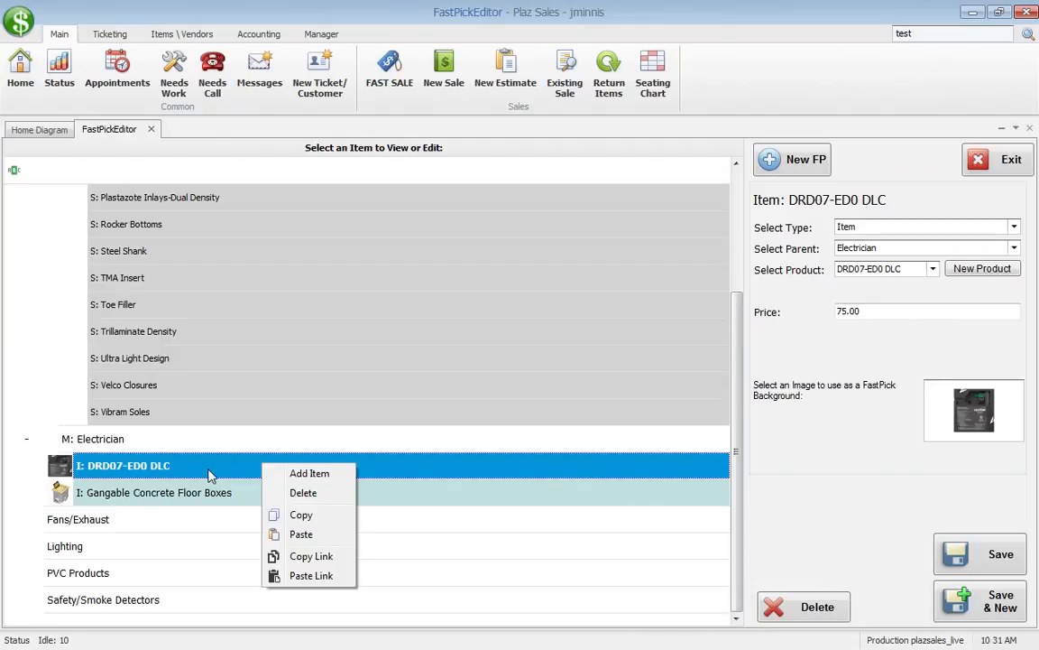
scroll(273, 441, up, 1)
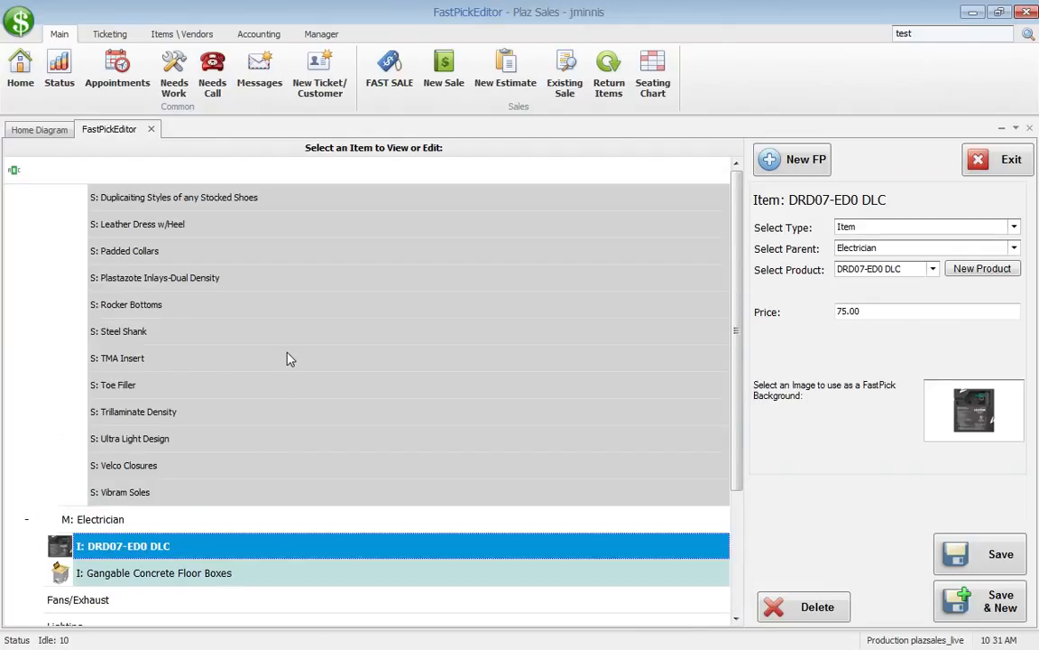
scroll(289, 358, up, 1)
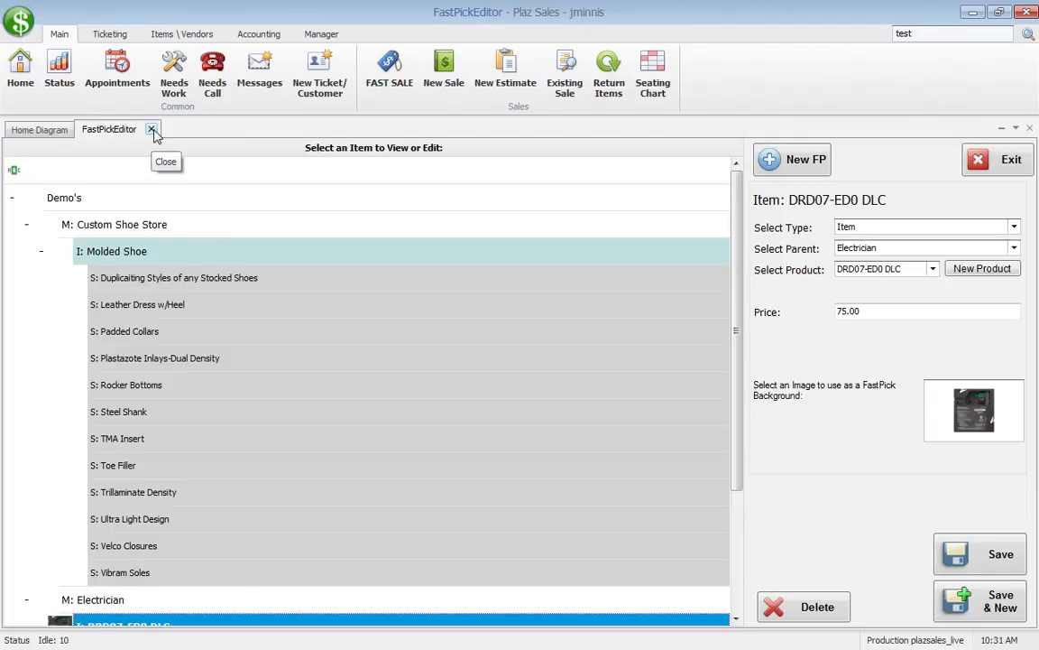
click(152, 130)
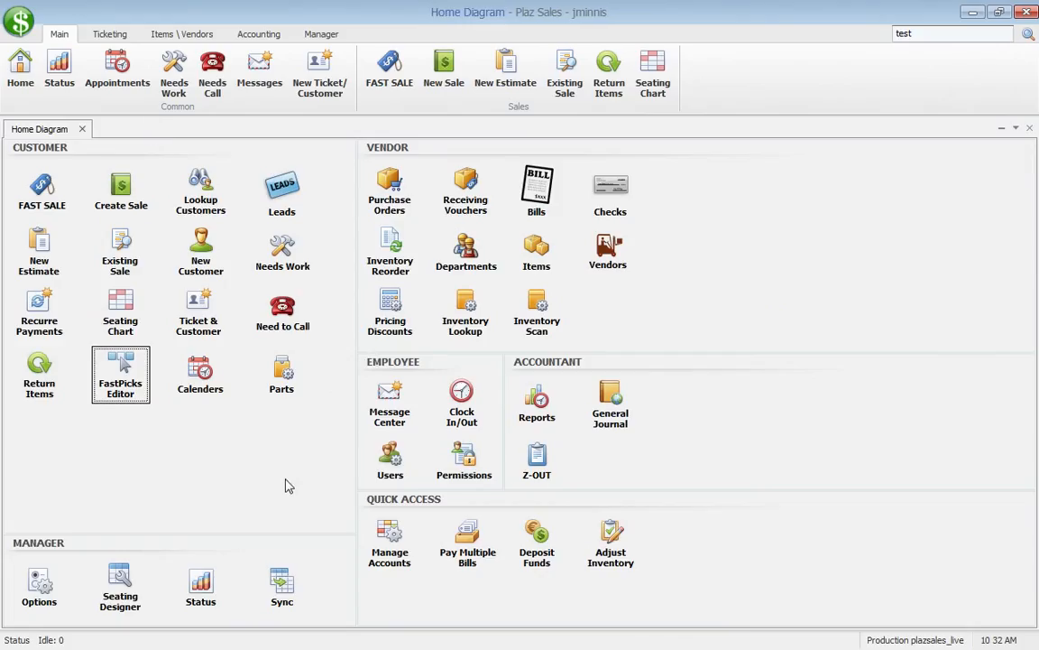